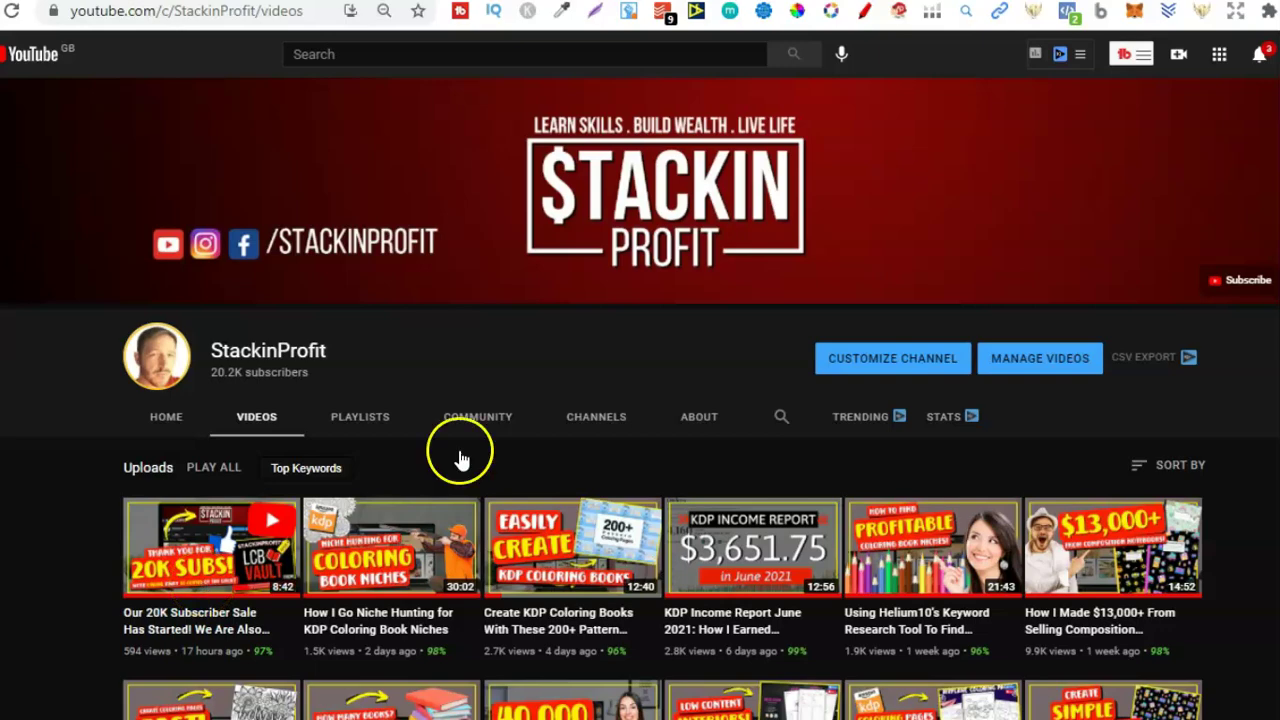
- Read the 'Uploading or importing PDFs' help article and highlight its 15-page import limit
scroll(640, 400, down, 3)
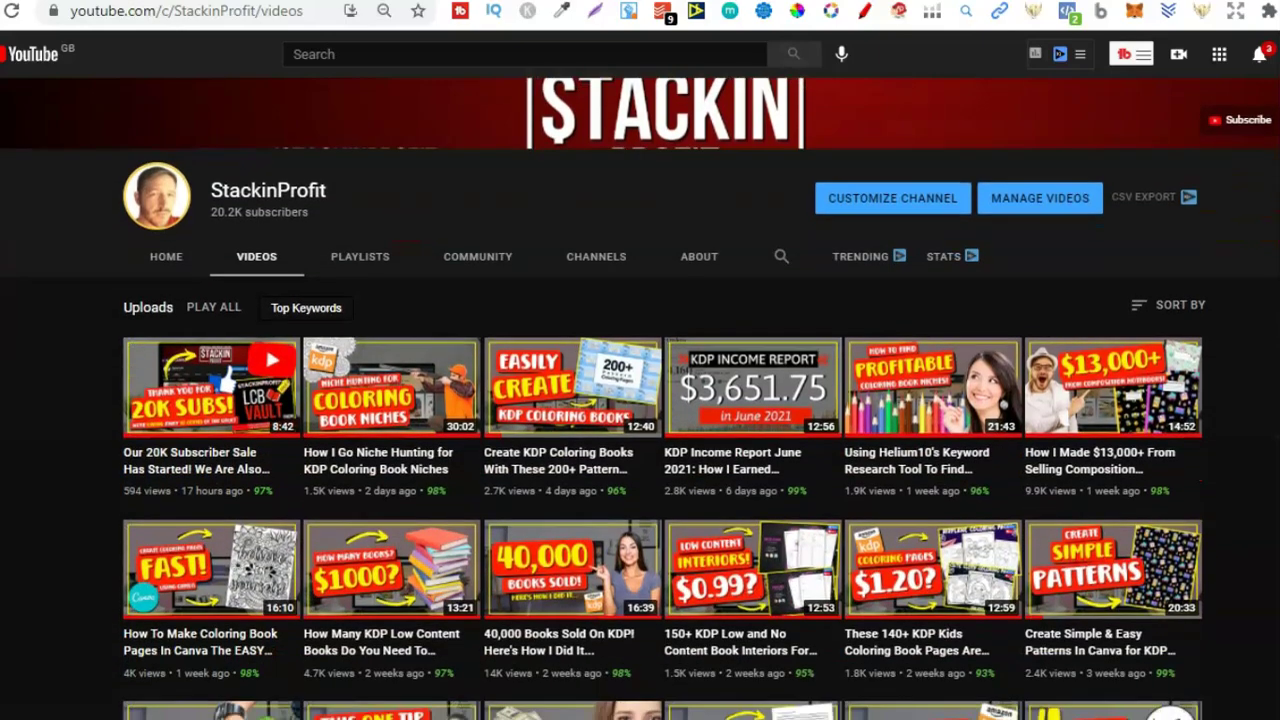
scroll(640, 400, down, 2)
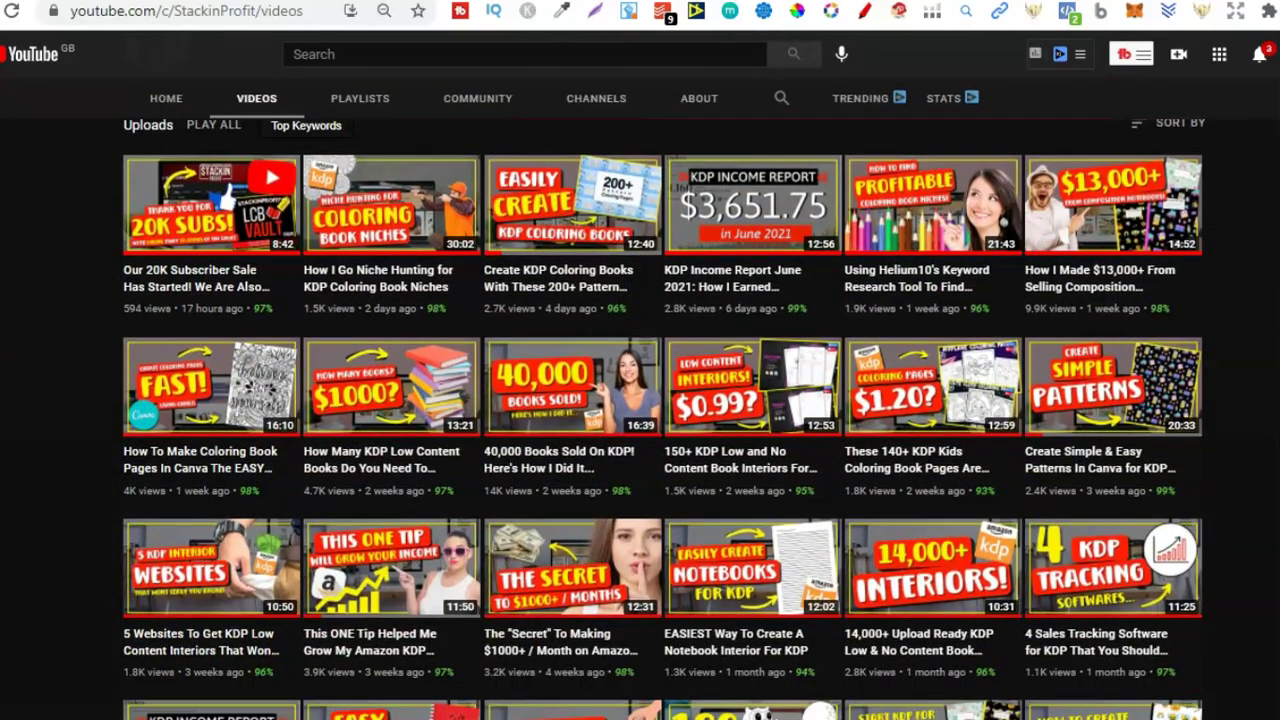
scroll(640, 400, down, 2)
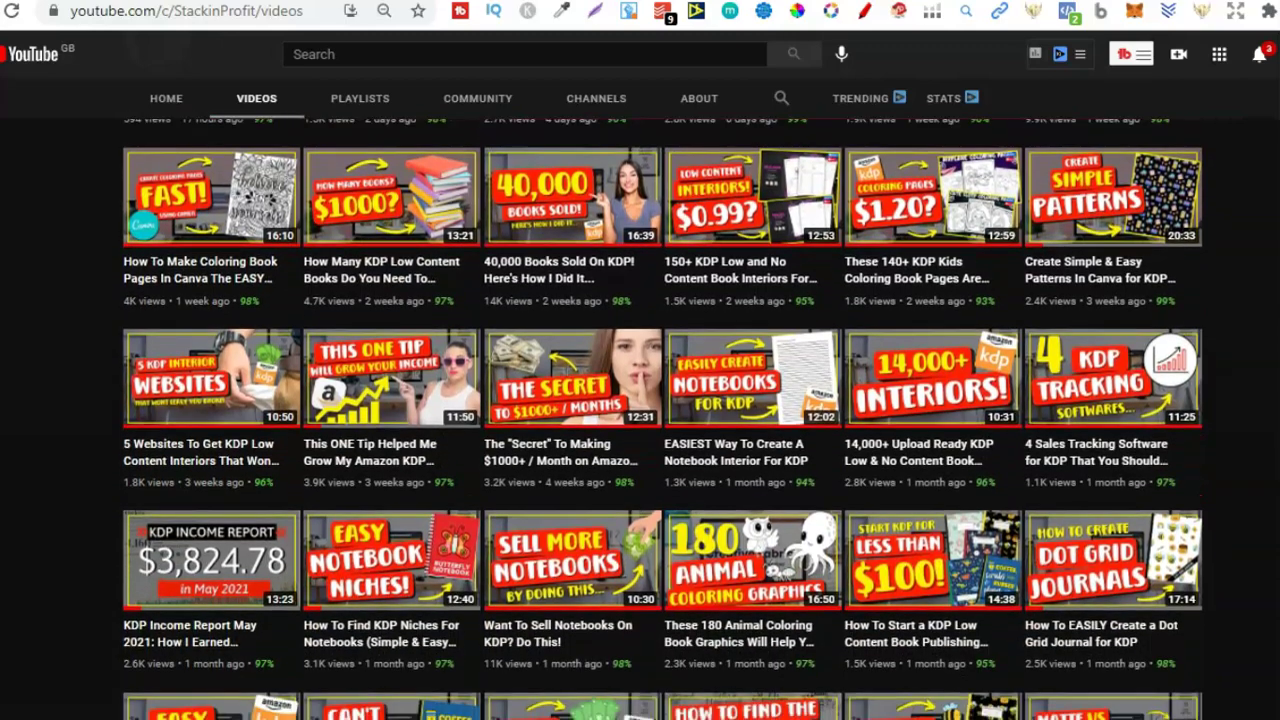
scroll(640, 400, down, 2)
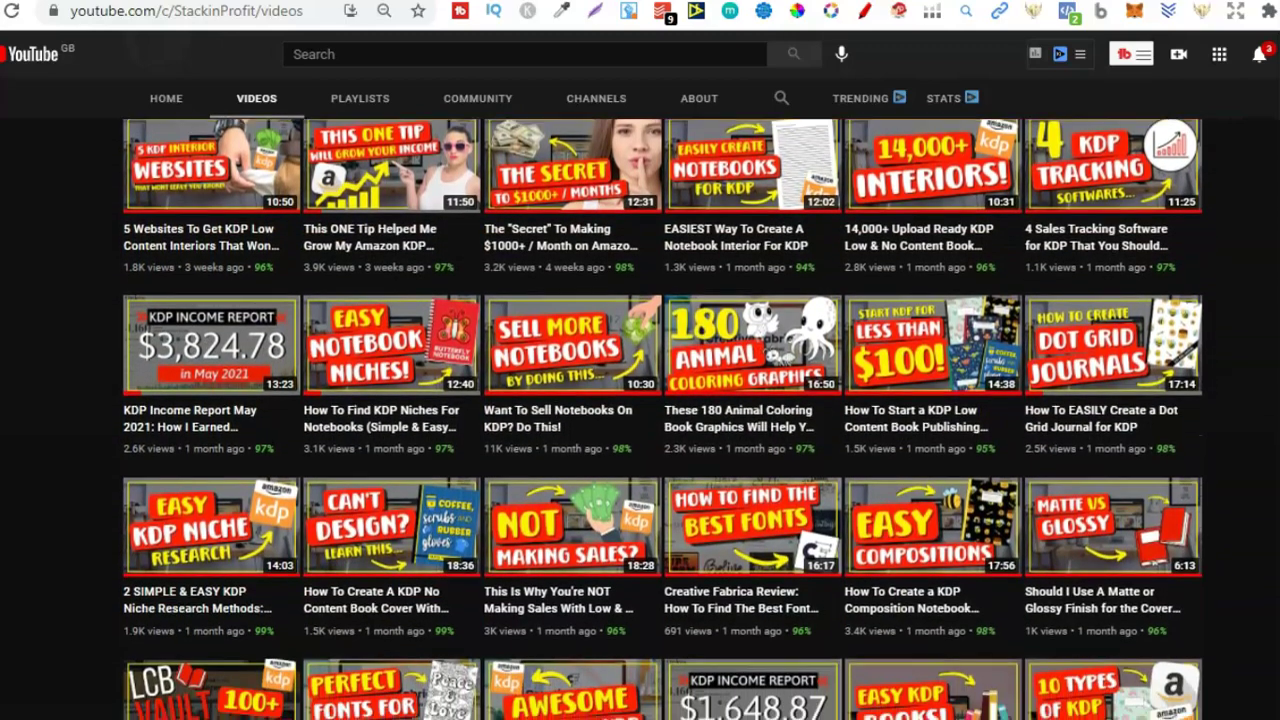
scroll(640, 400, down, 3)
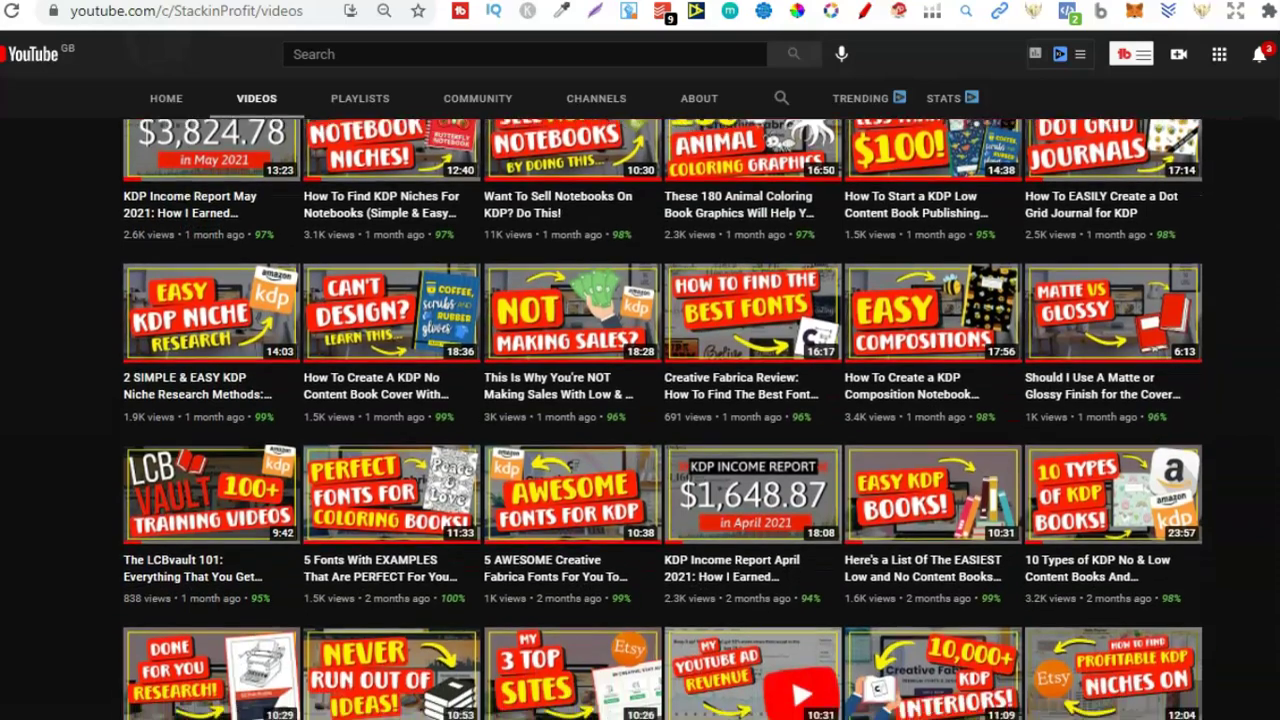
scroll(640, 400, up, 6)
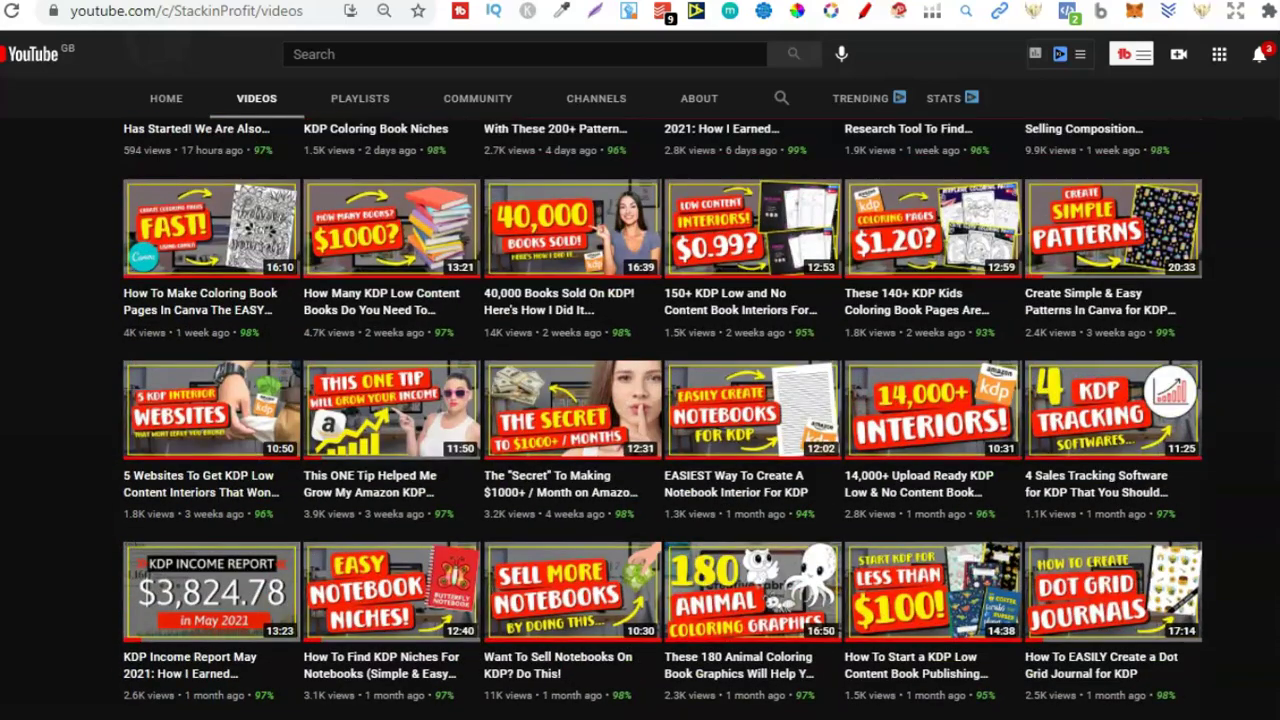
scroll(640, 400, up, 5)
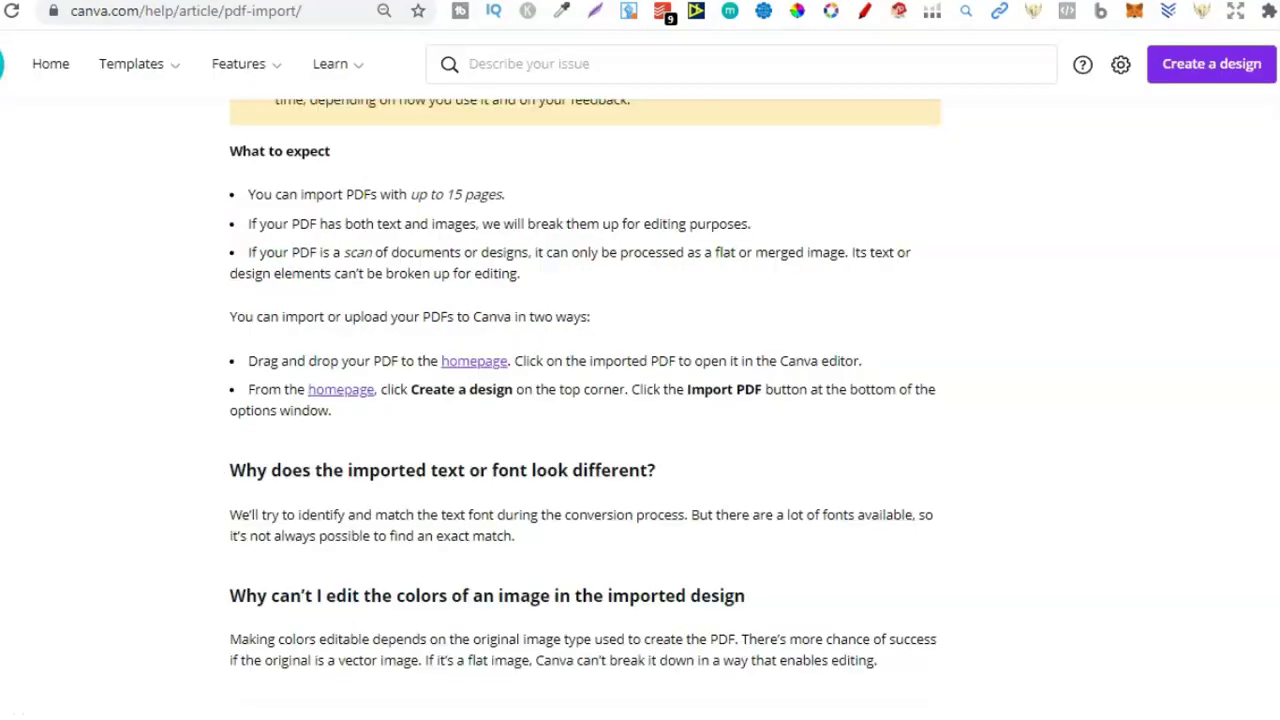
scroll(585, 400, up, 2)
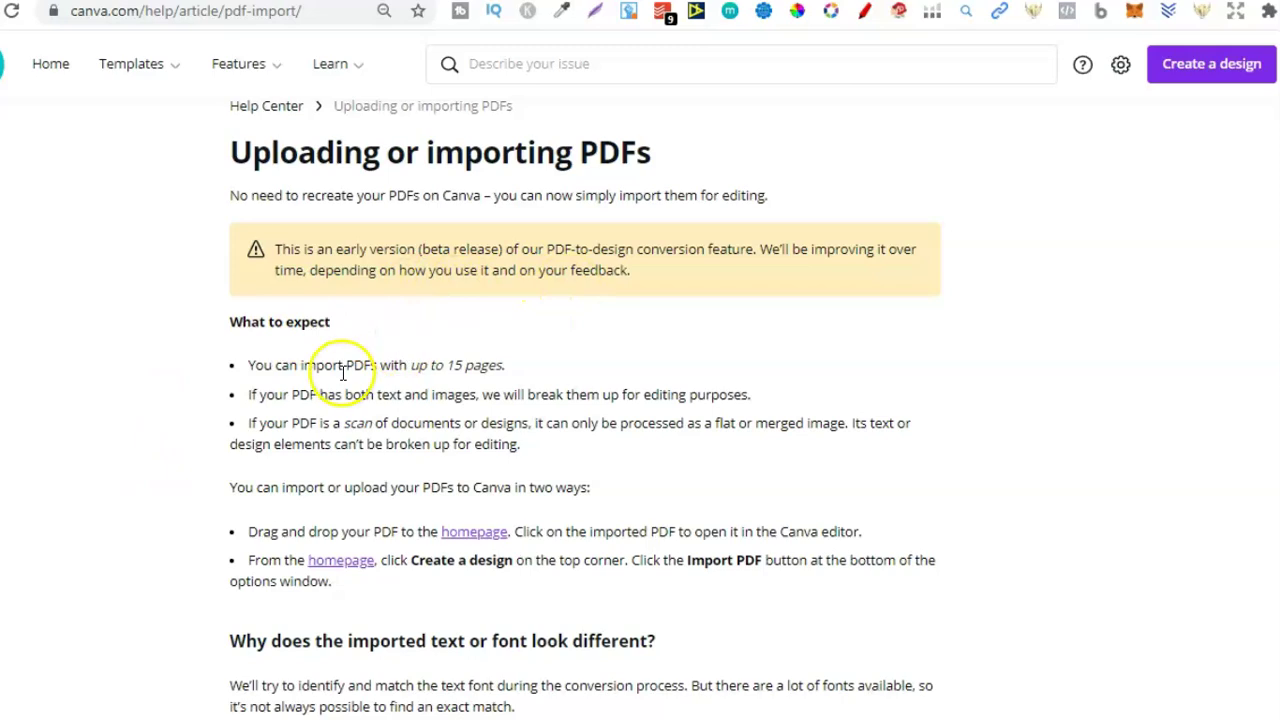
click(446, 368)
drag(446, 368, 467, 370)
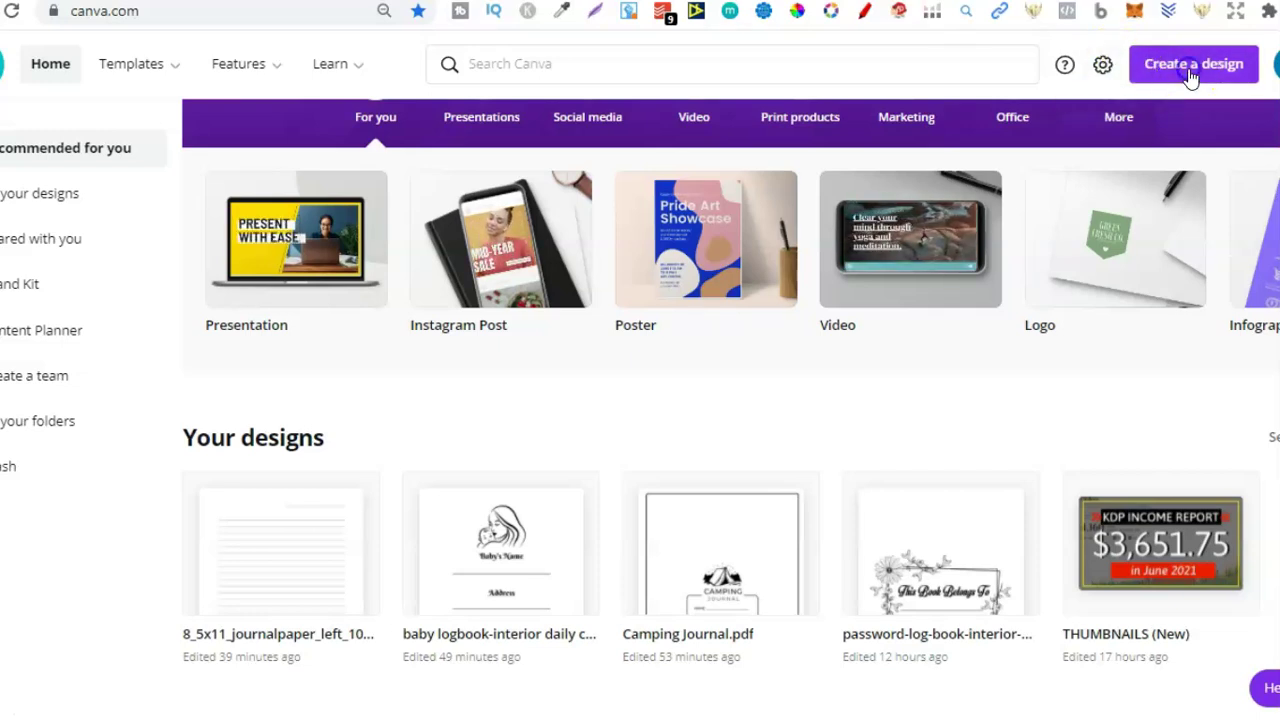
- Check the Import PDF option under Create a design, then open the graphics folder of PDFs
click(1193, 72)
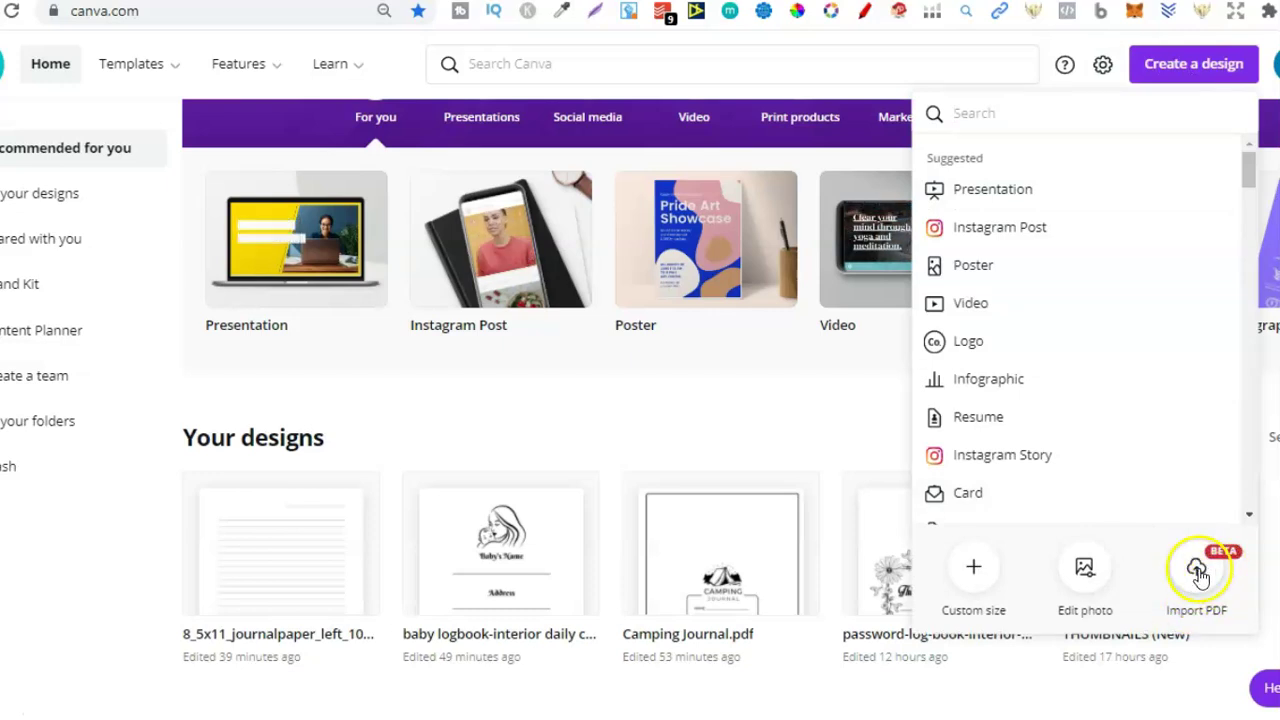
click(748, 409)
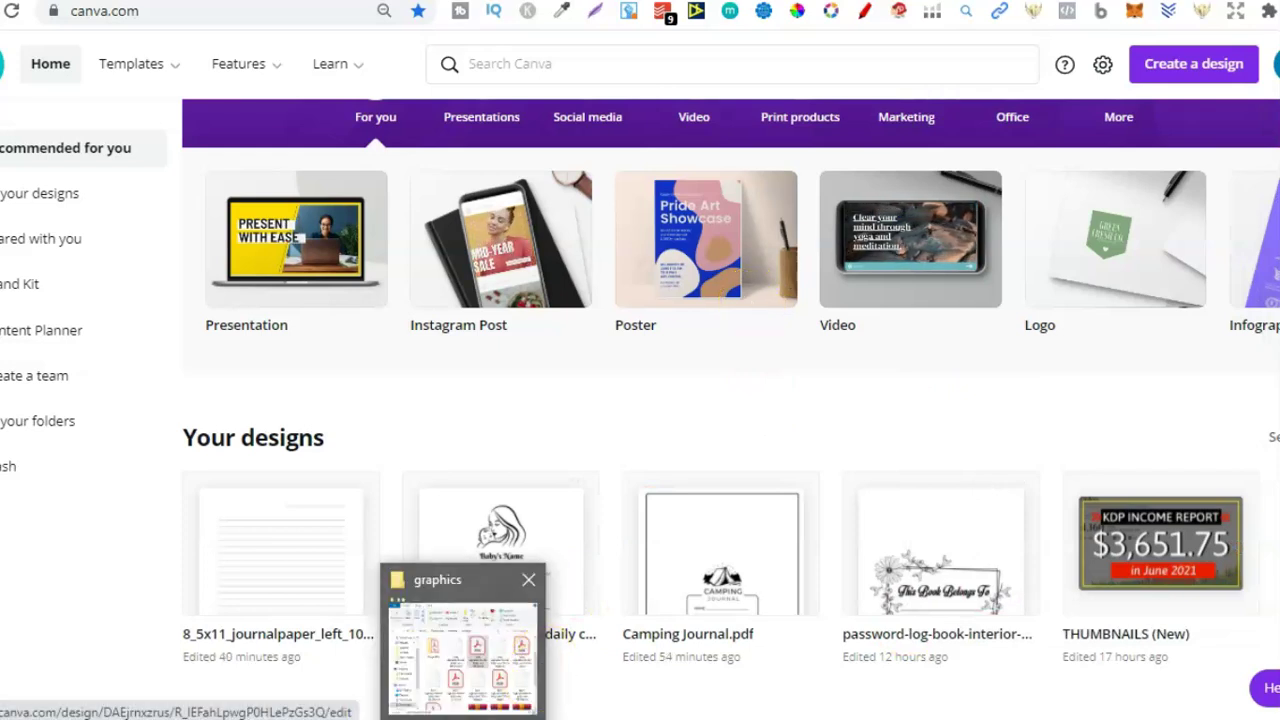
click(462, 610)
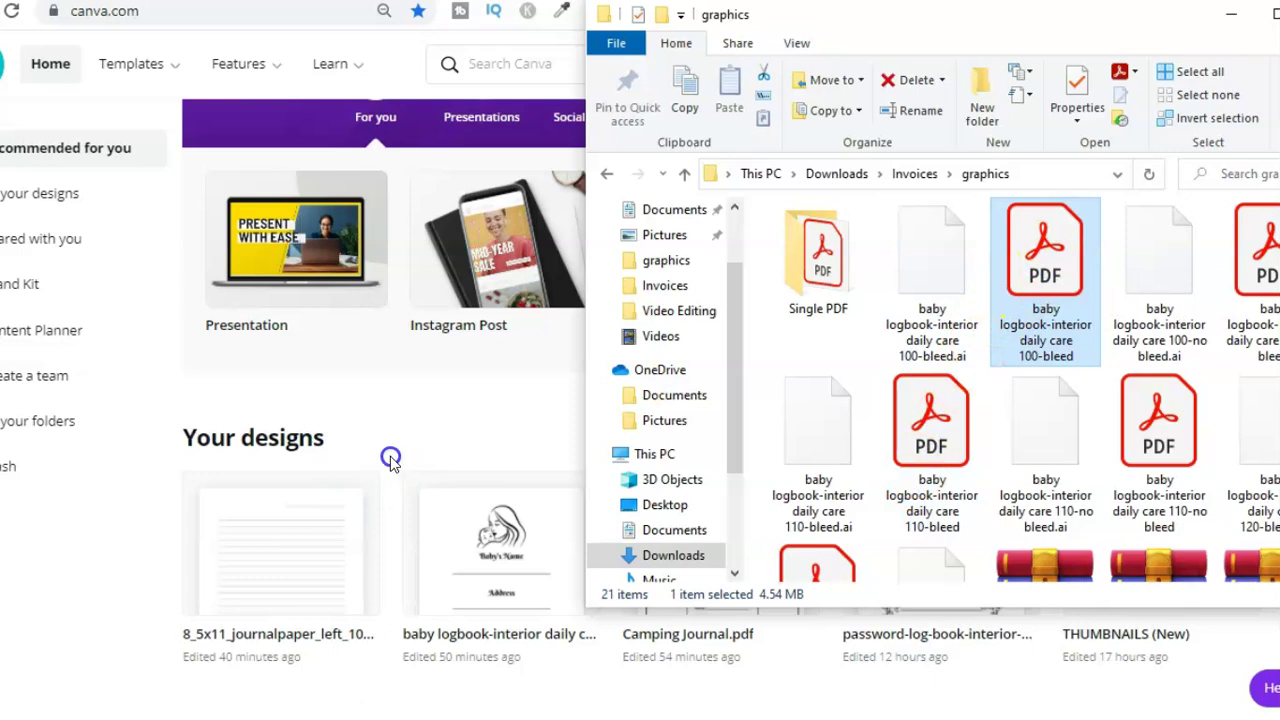
- Move the baby logbook-interior daily care 100-bleed.pdf design to Trash
drag(485, 445, 476, 405)
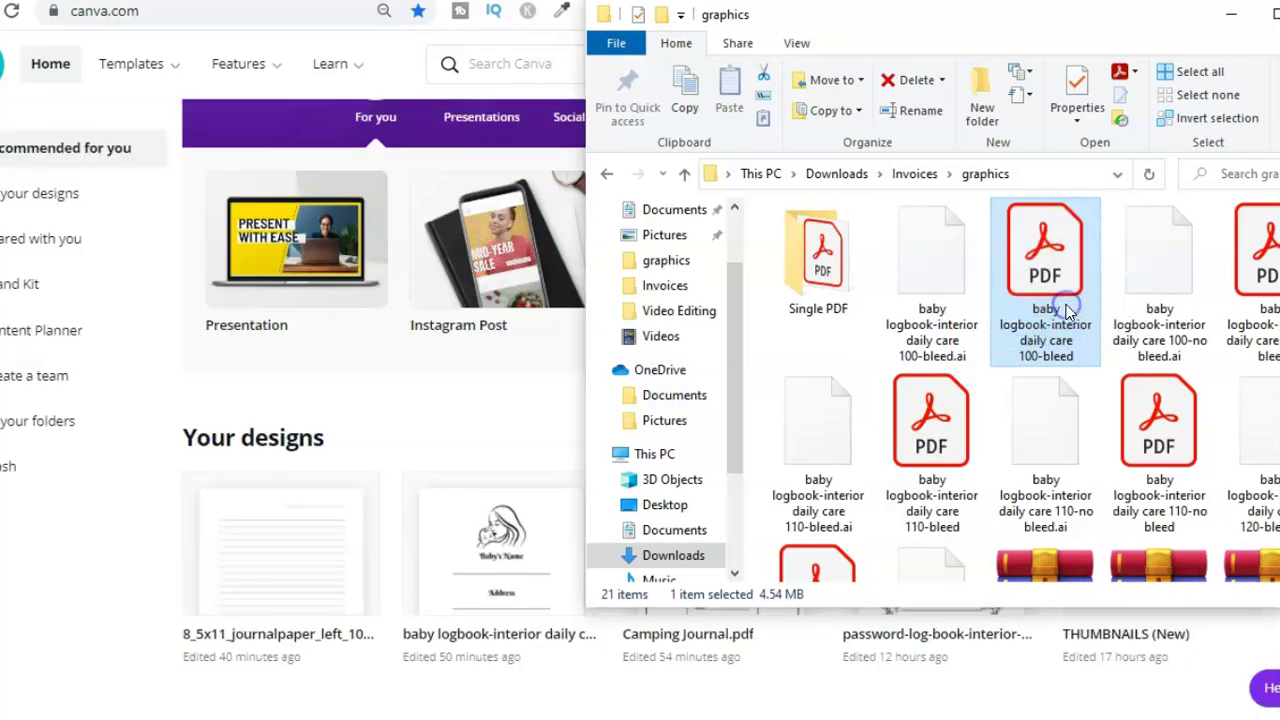
click(430, 355)
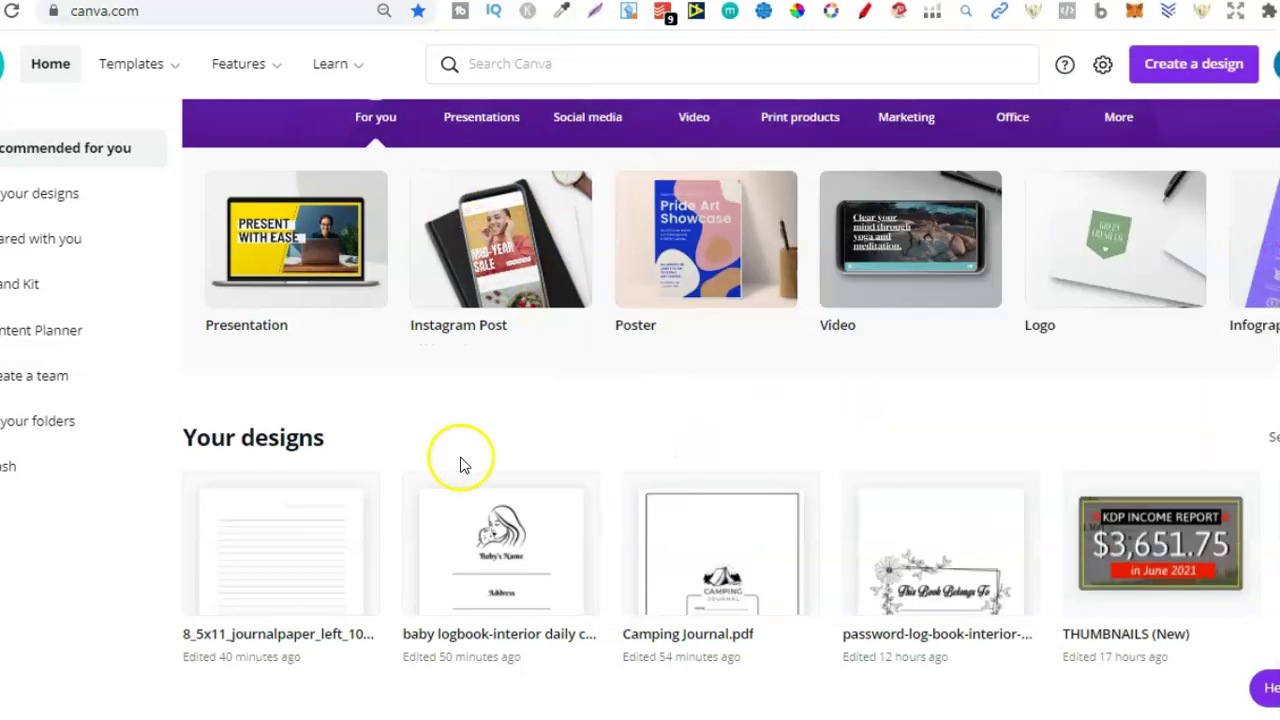
click(577, 494)
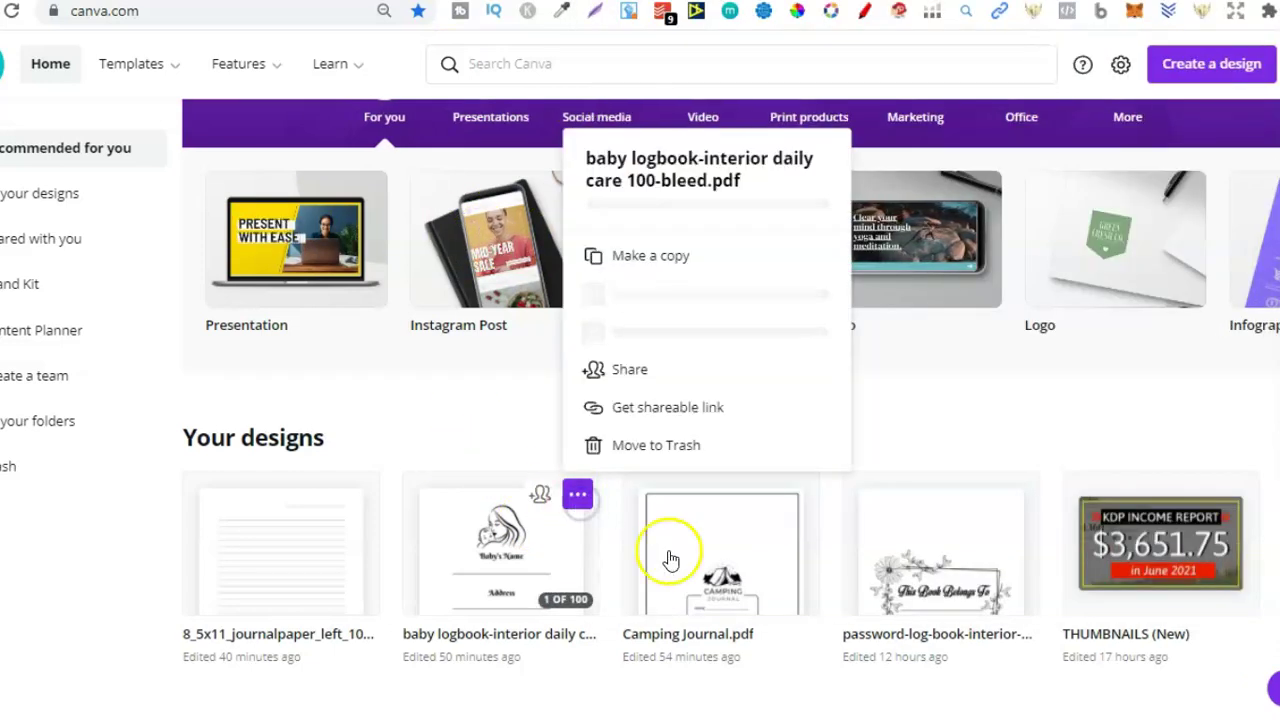
click(657, 445)
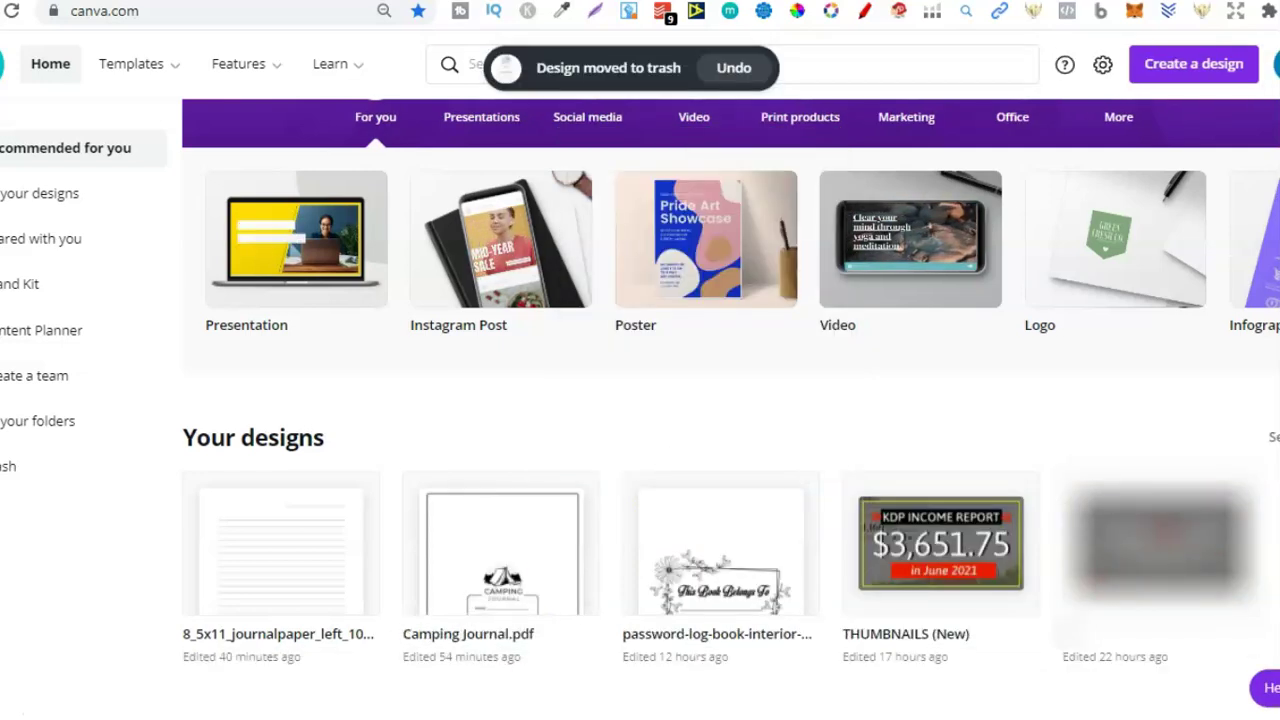
key(alt+Tab)
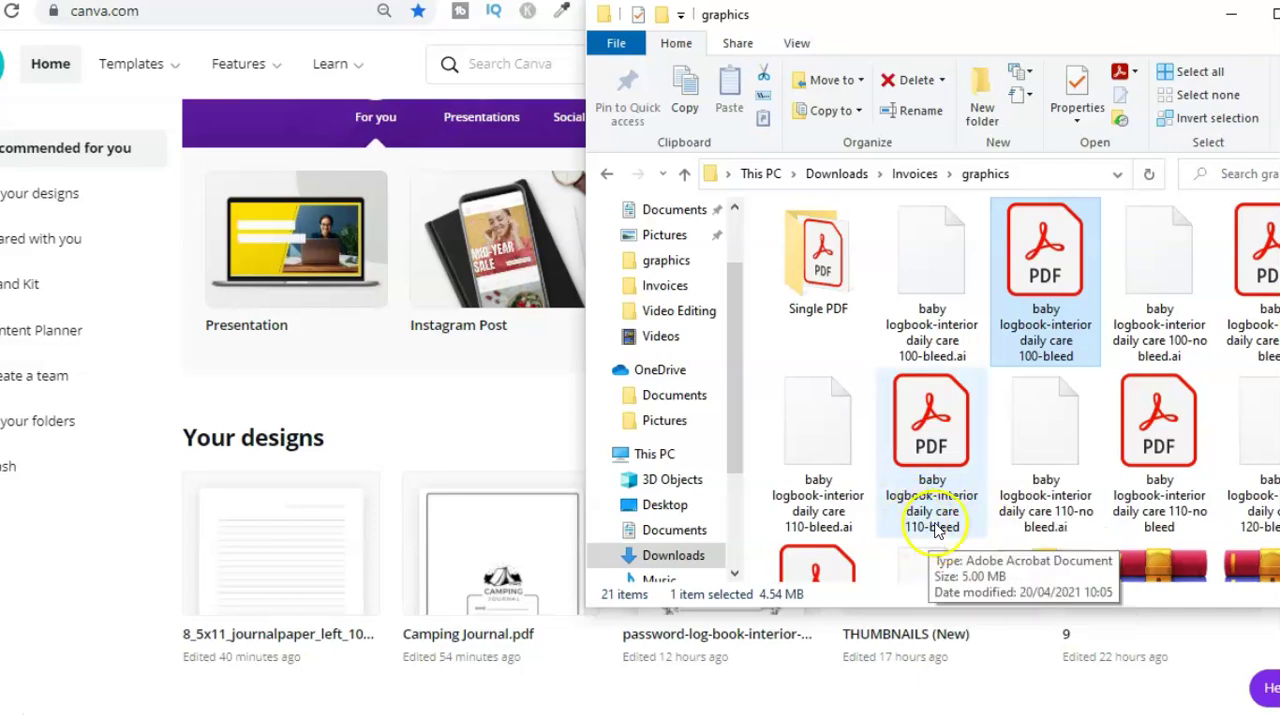
- Drag the baby logbook 110-bleed PDF onto Canva's designs page; the import fails
click(948, 450)
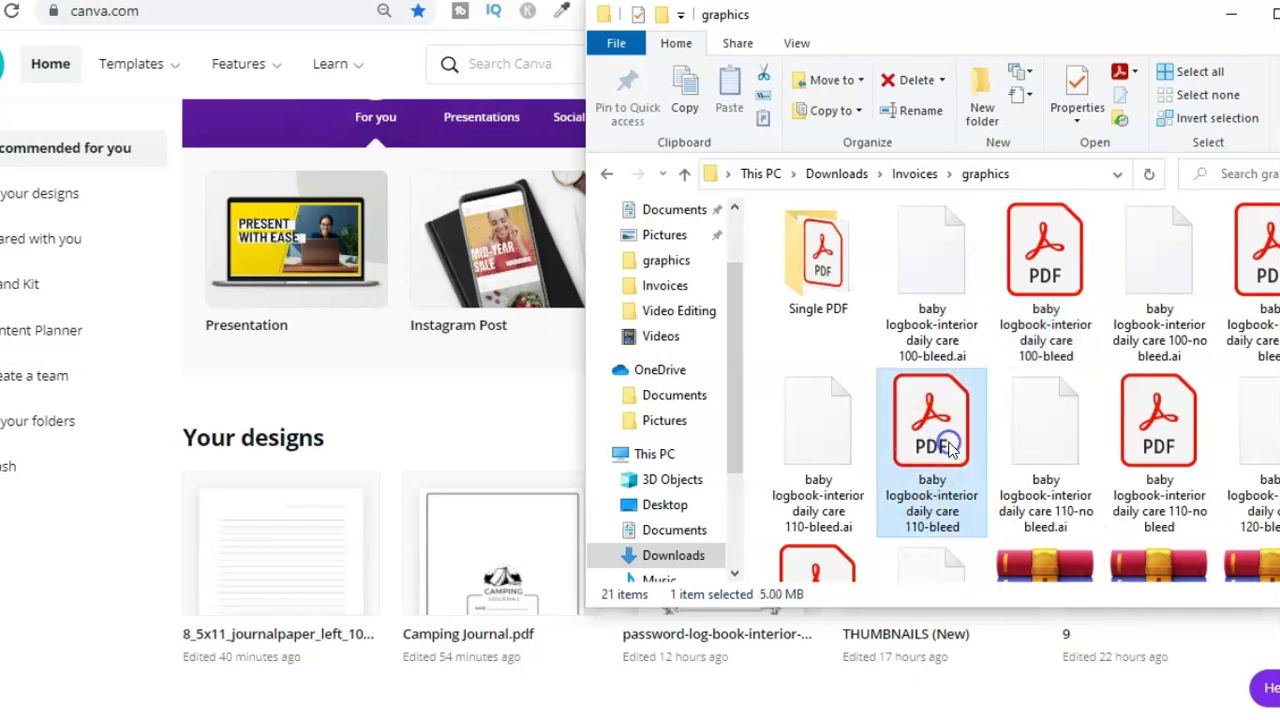
drag(948, 450, 460, 475)
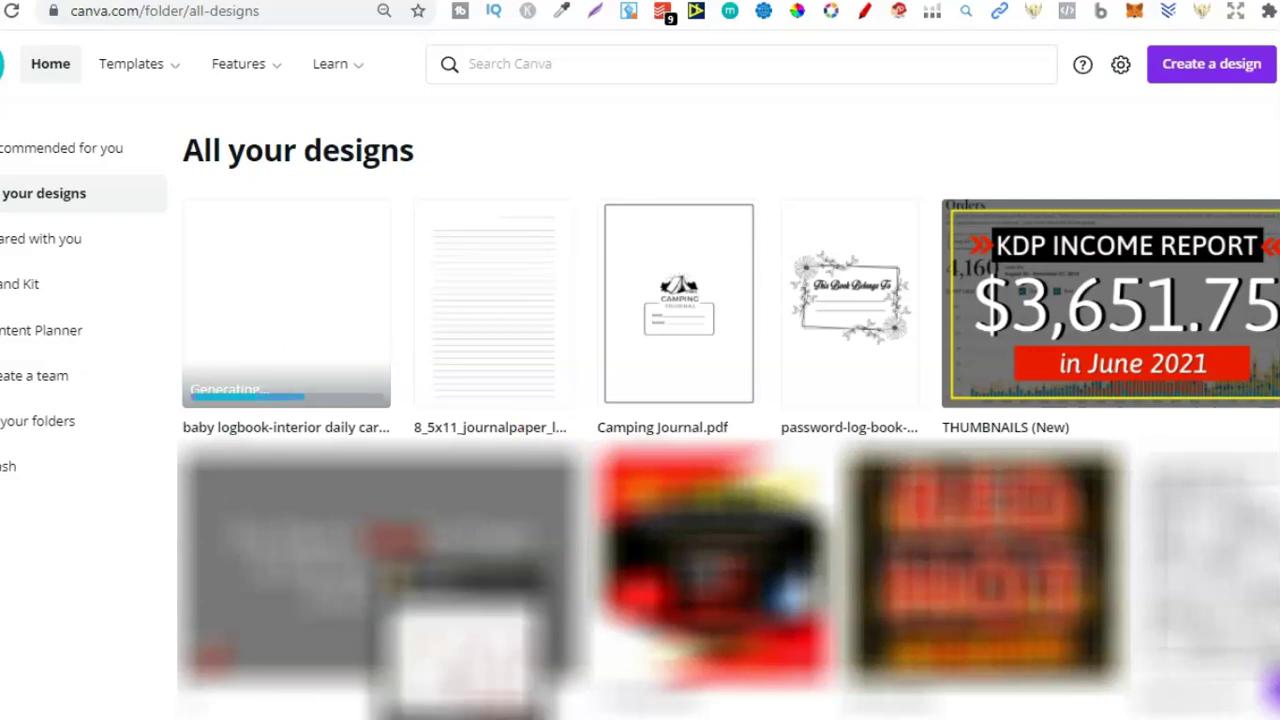
key(alt+Tab)
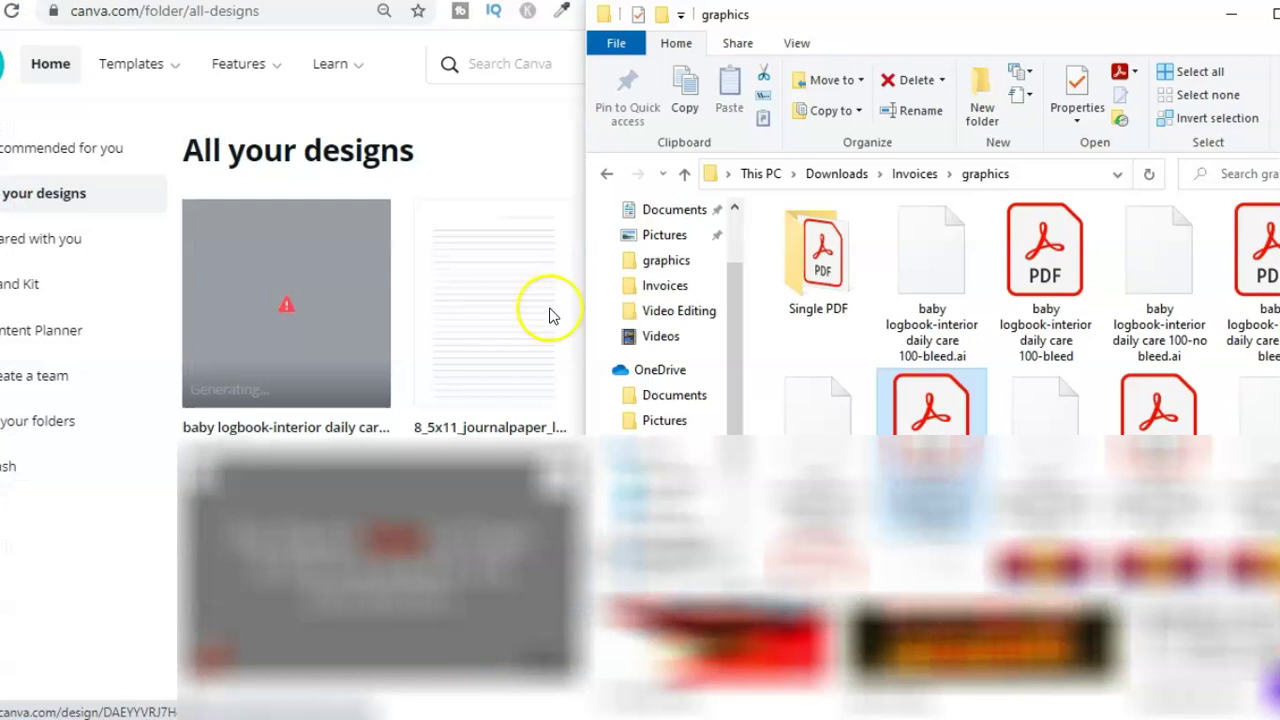
mouse_move(298, 308)
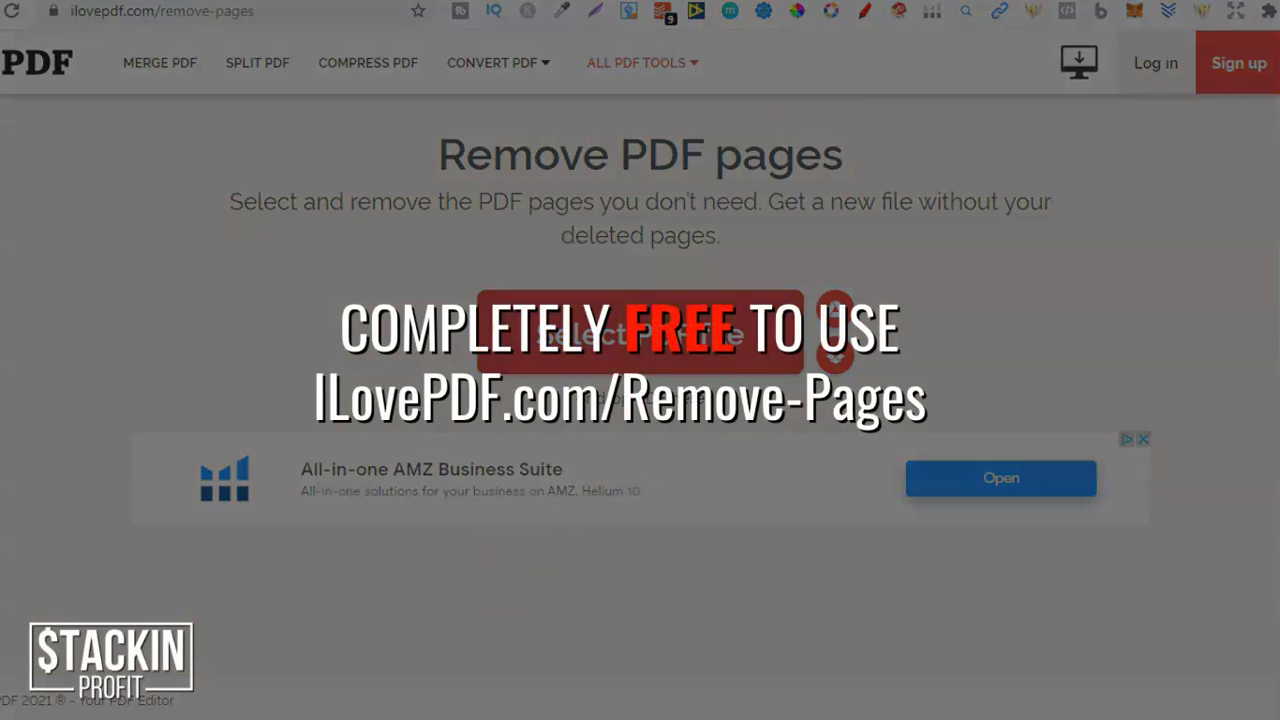
- Upload the 110-page baby logbook PDF to iLovePDF's Remove pages tool
key(alt+Tab)
drag(915, 431, 482, 397)
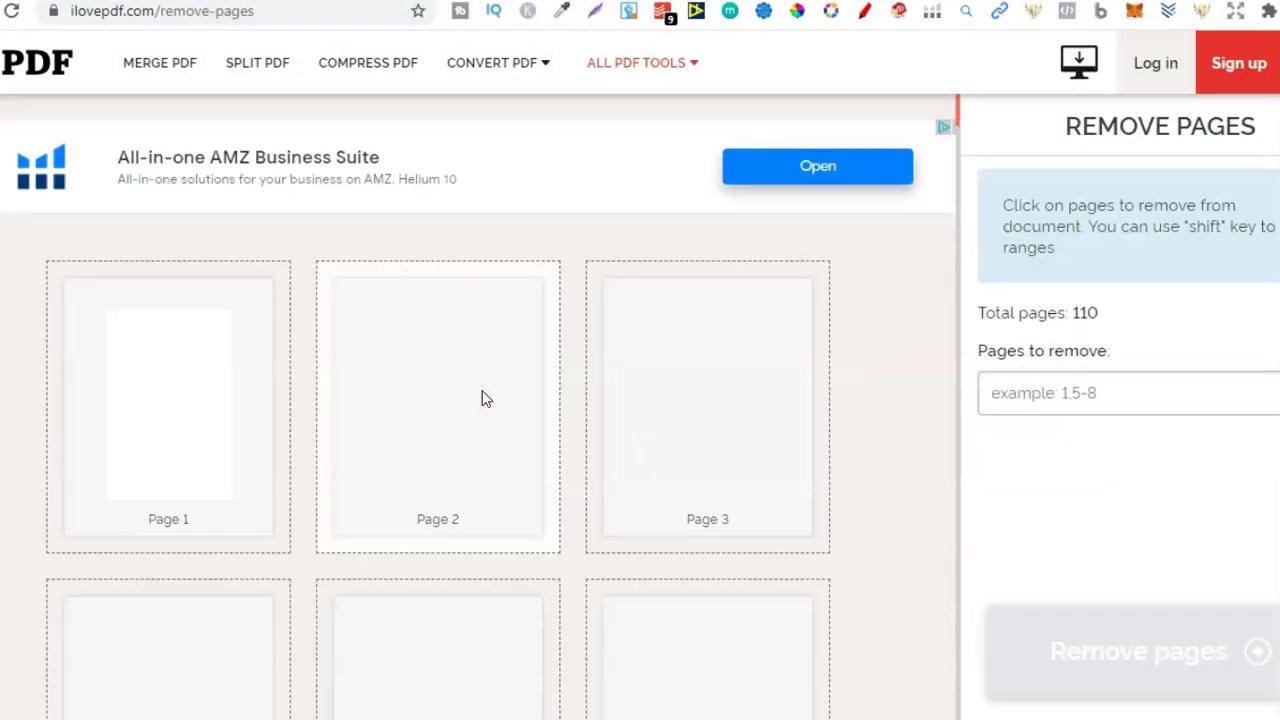
drag(957, 114, 955, 425)
drag(957, 109, 957, 677)
click(955, 456)
- Mark pages 101–110 for removal and remove them from the PDF
click(414, 216)
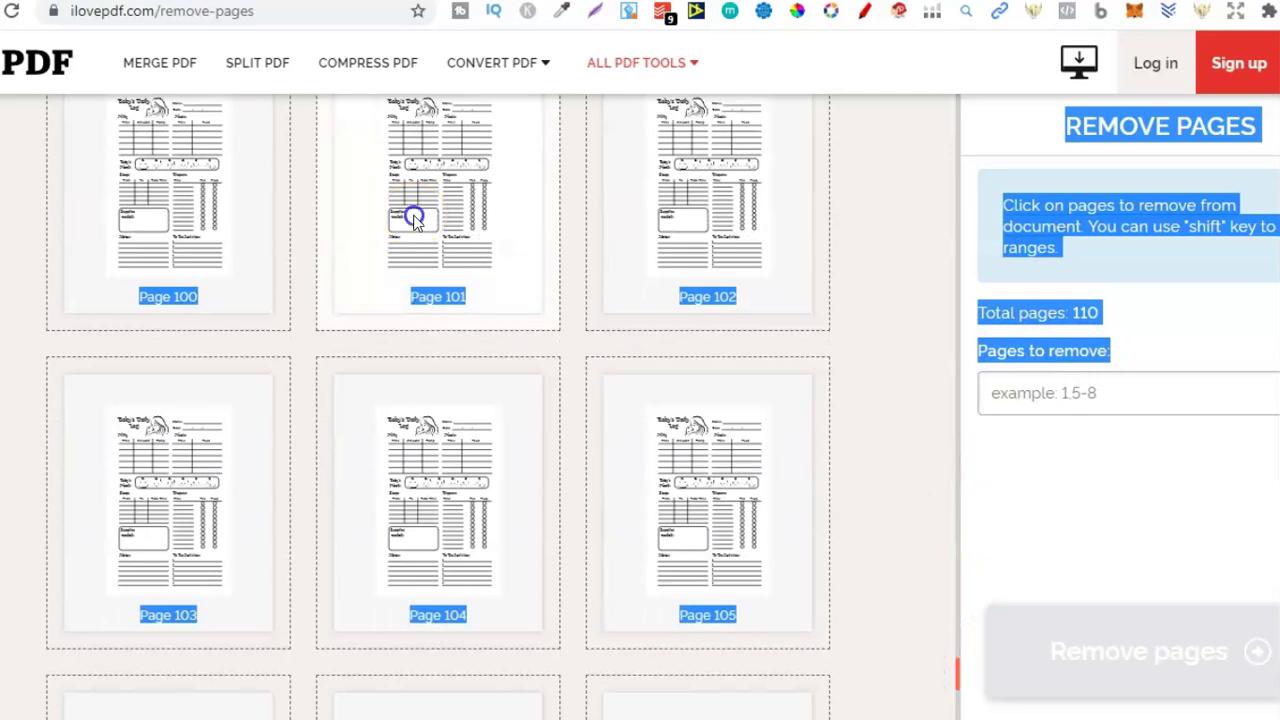
click(772, 228)
click(286, 508)
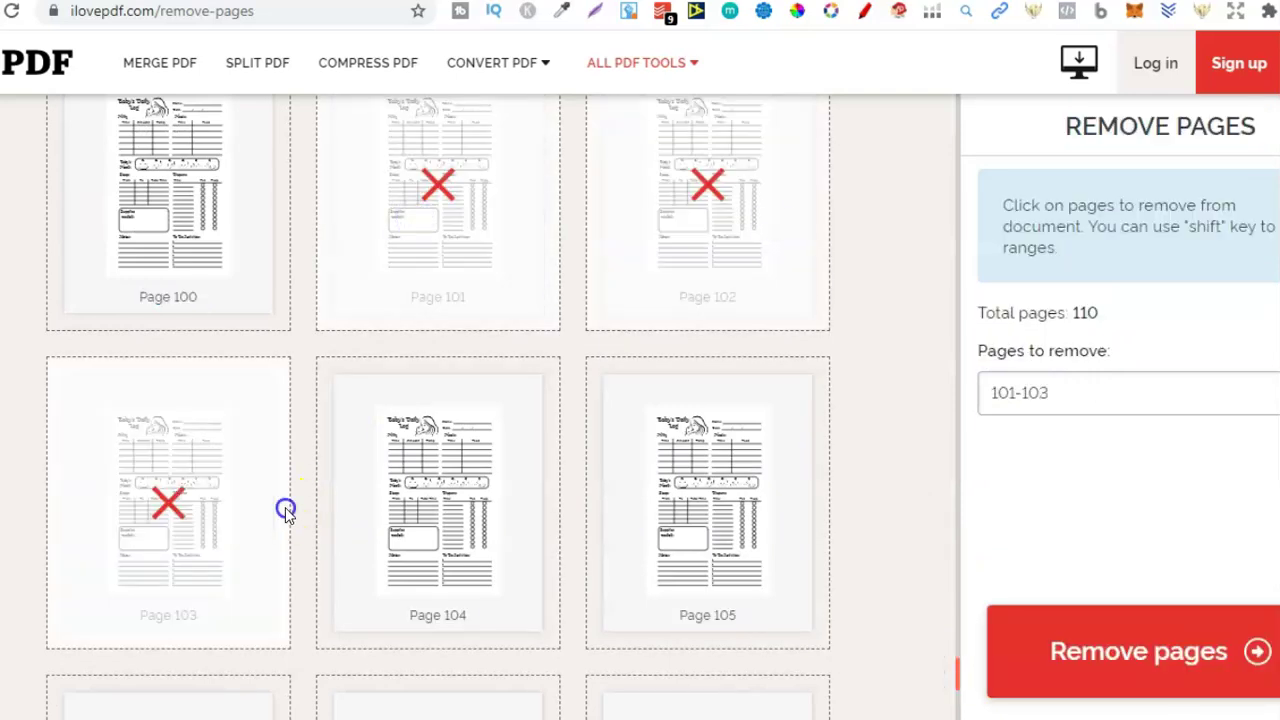
click(504, 515)
click(746, 509)
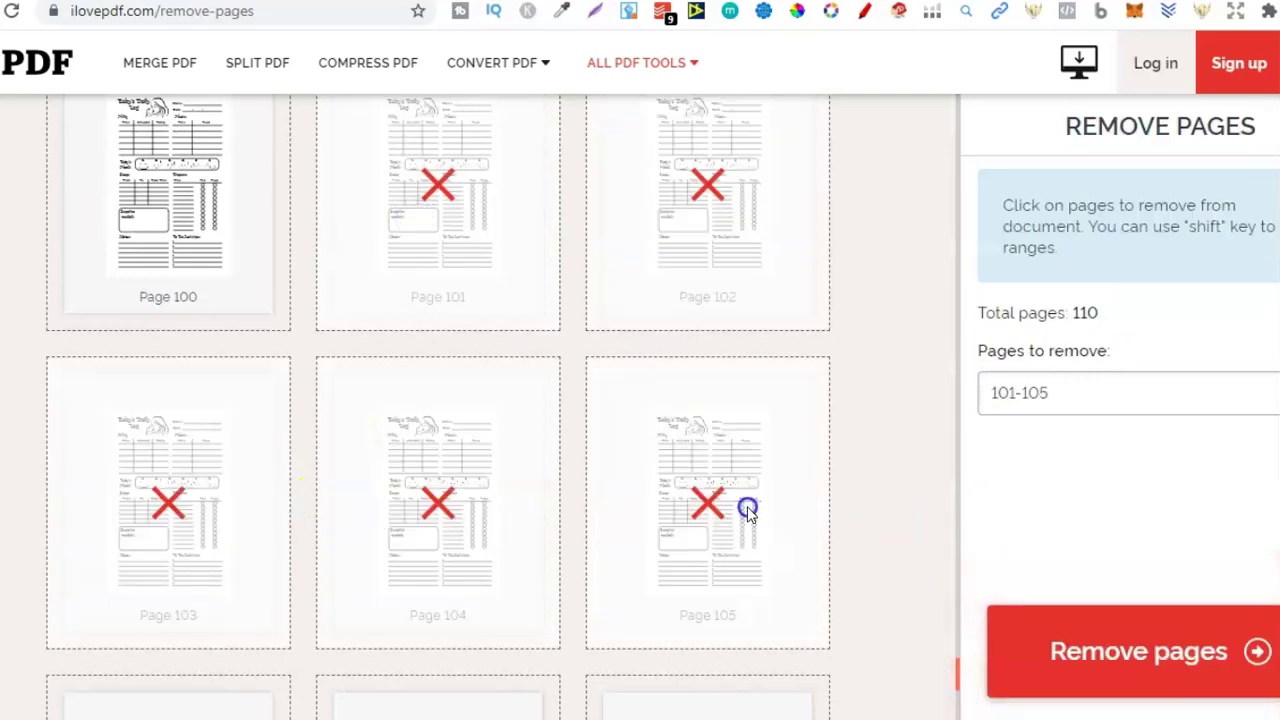
drag(957, 686, 958, 702)
click(160, 248)
click(434, 275)
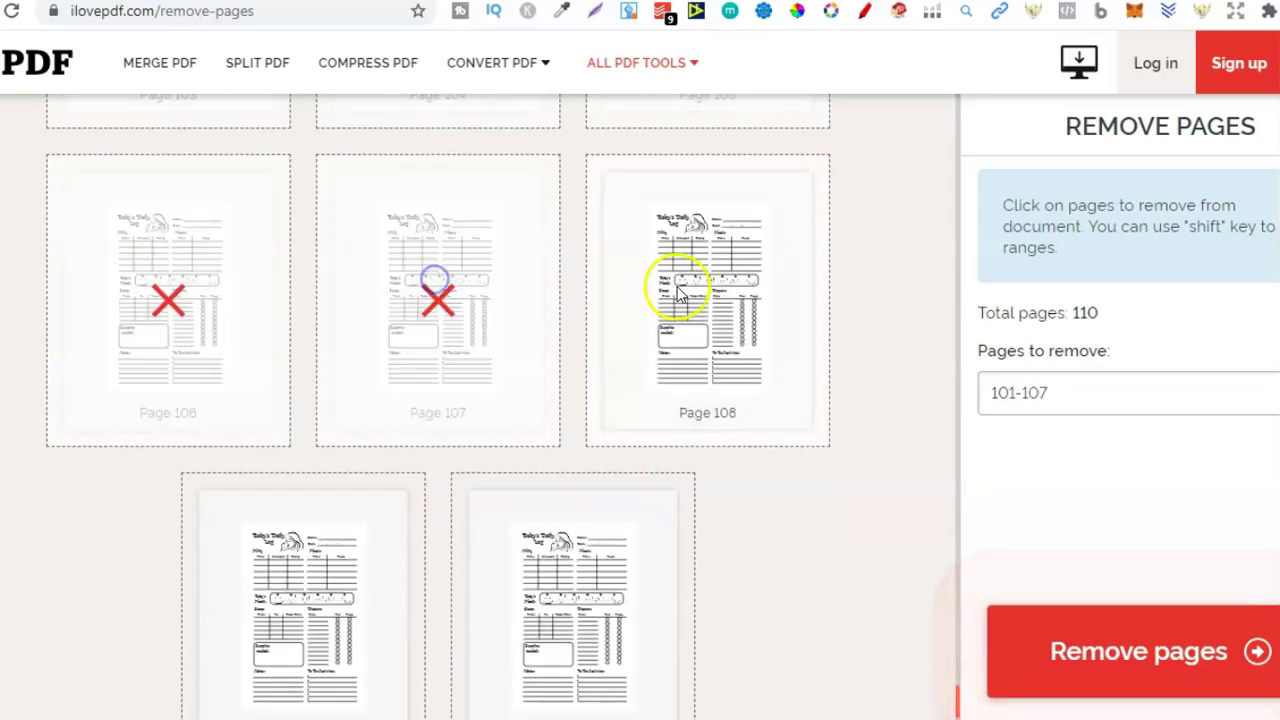
click(677, 288)
click(286, 593)
click(563, 609)
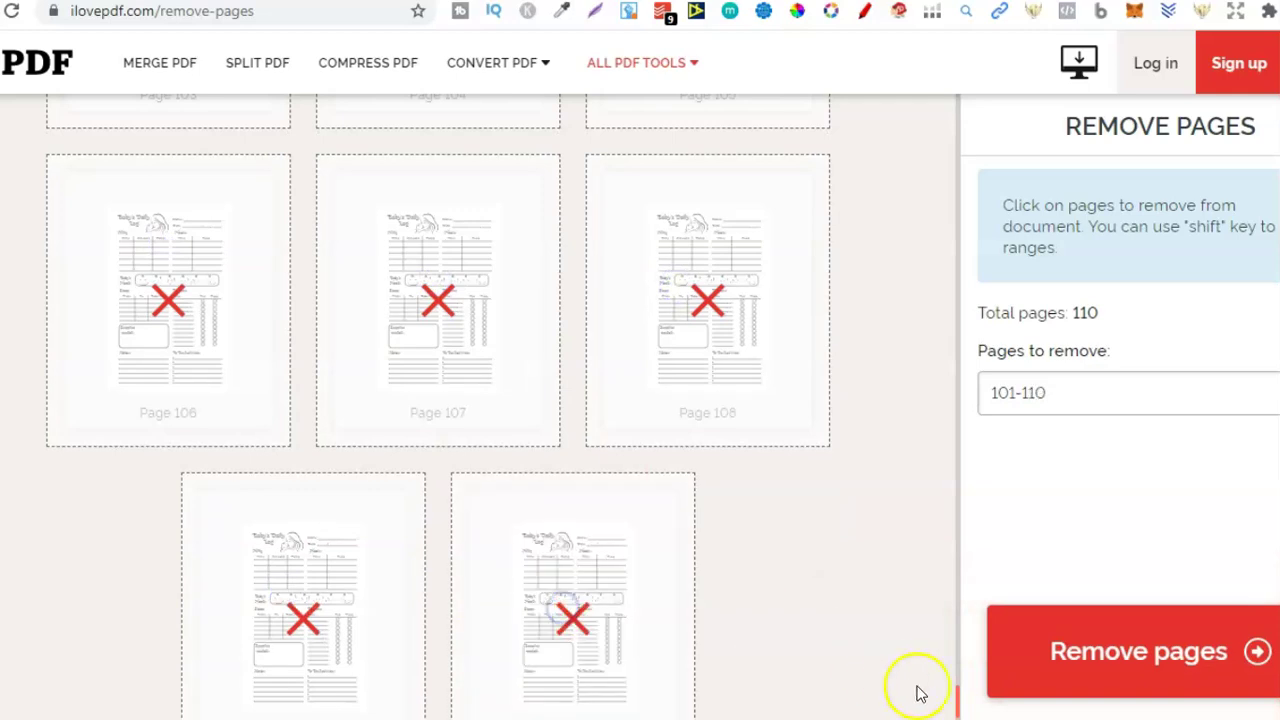
drag(958, 700, 957, 695)
click(1170, 662)
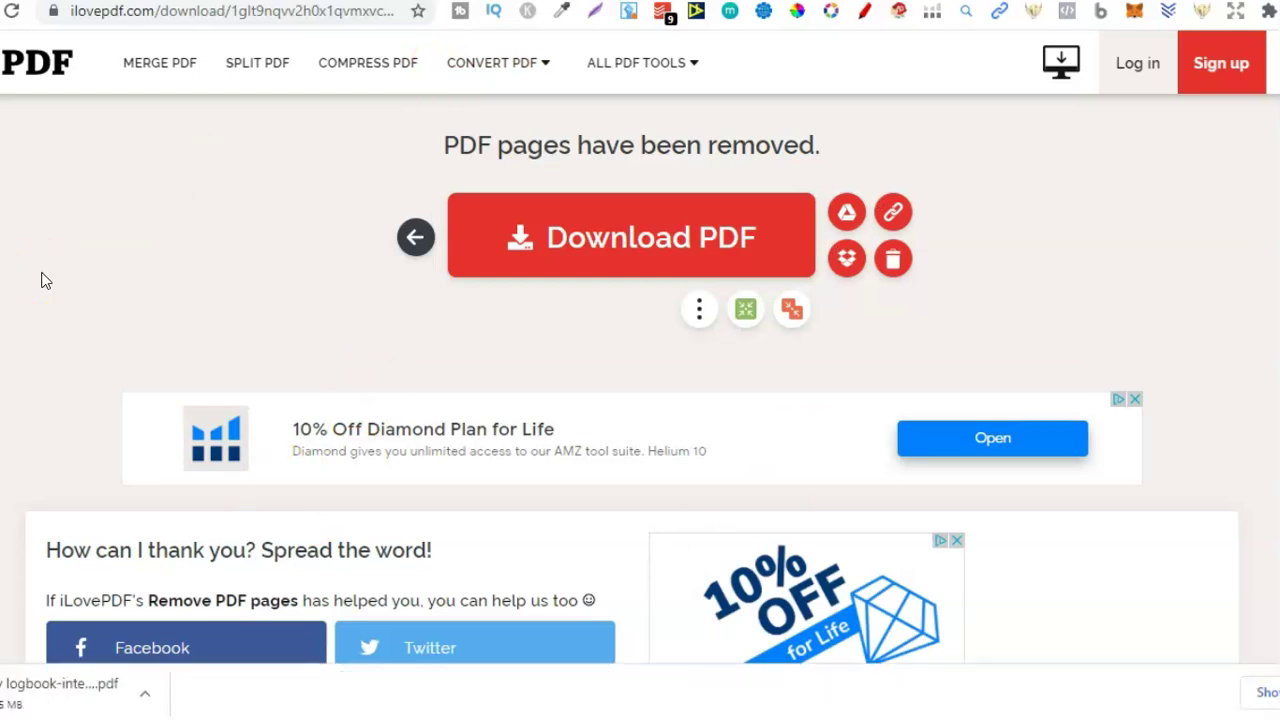
- Drag the downloaded trimmed baby logbook PDF from Chrome's download bar onto Canva's designs page
key(ctrl+Tab)
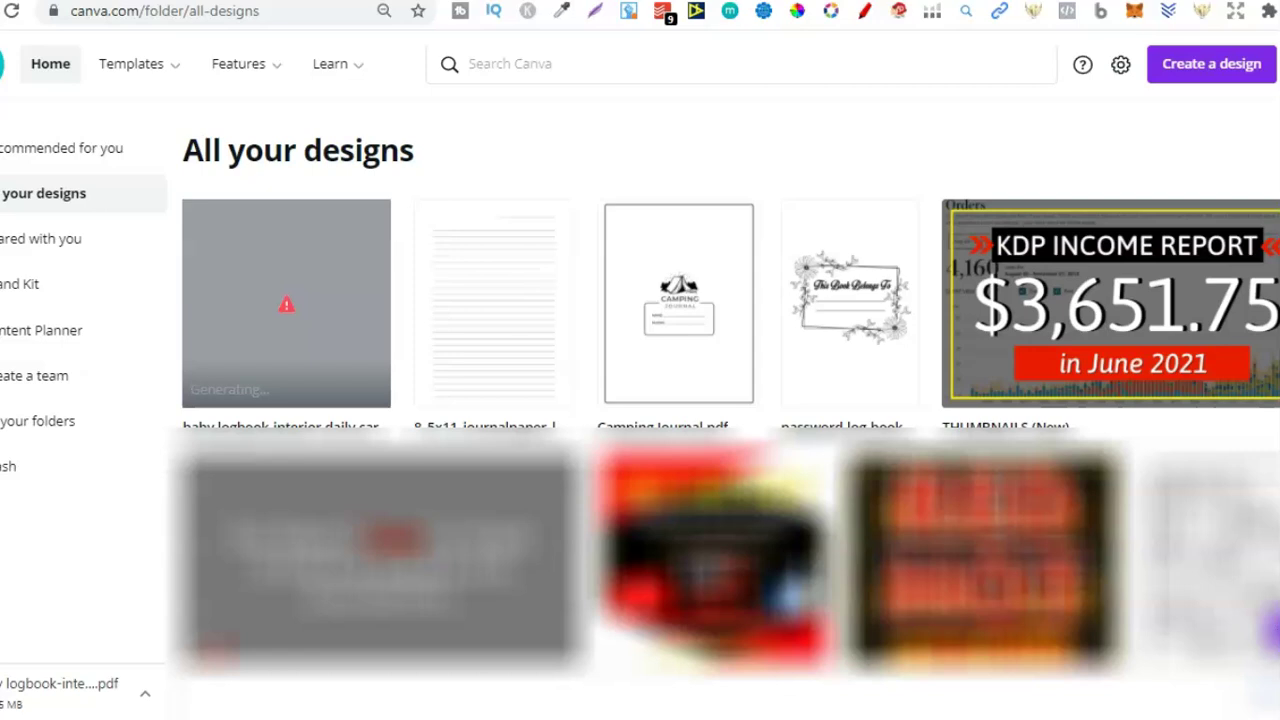
click(12, 695)
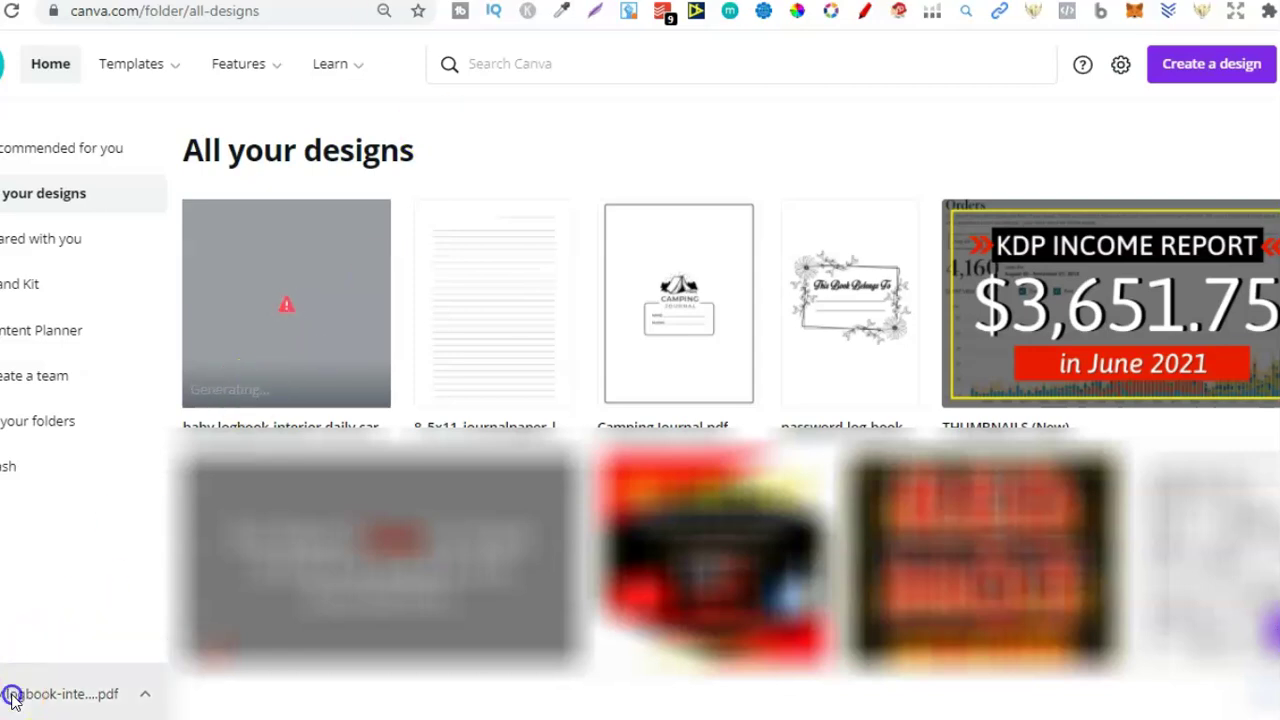
drag(12, 695, 669, 357)
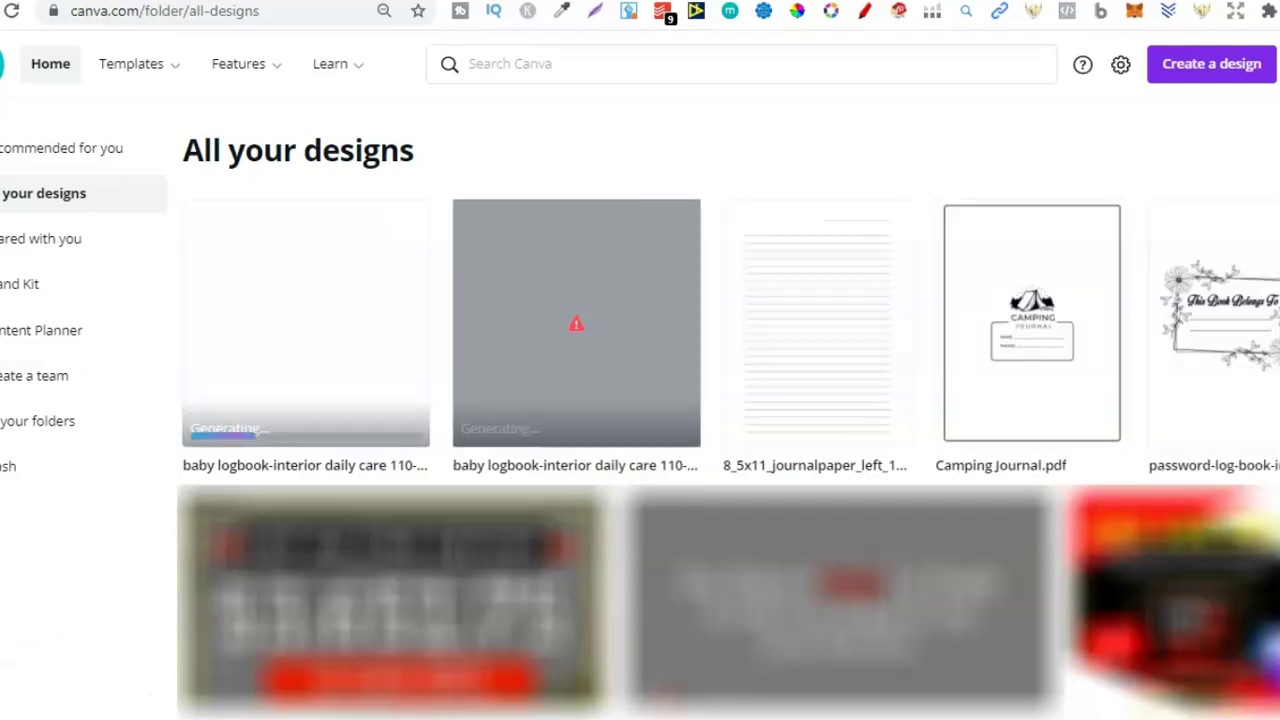
mouse_move(663, 337)
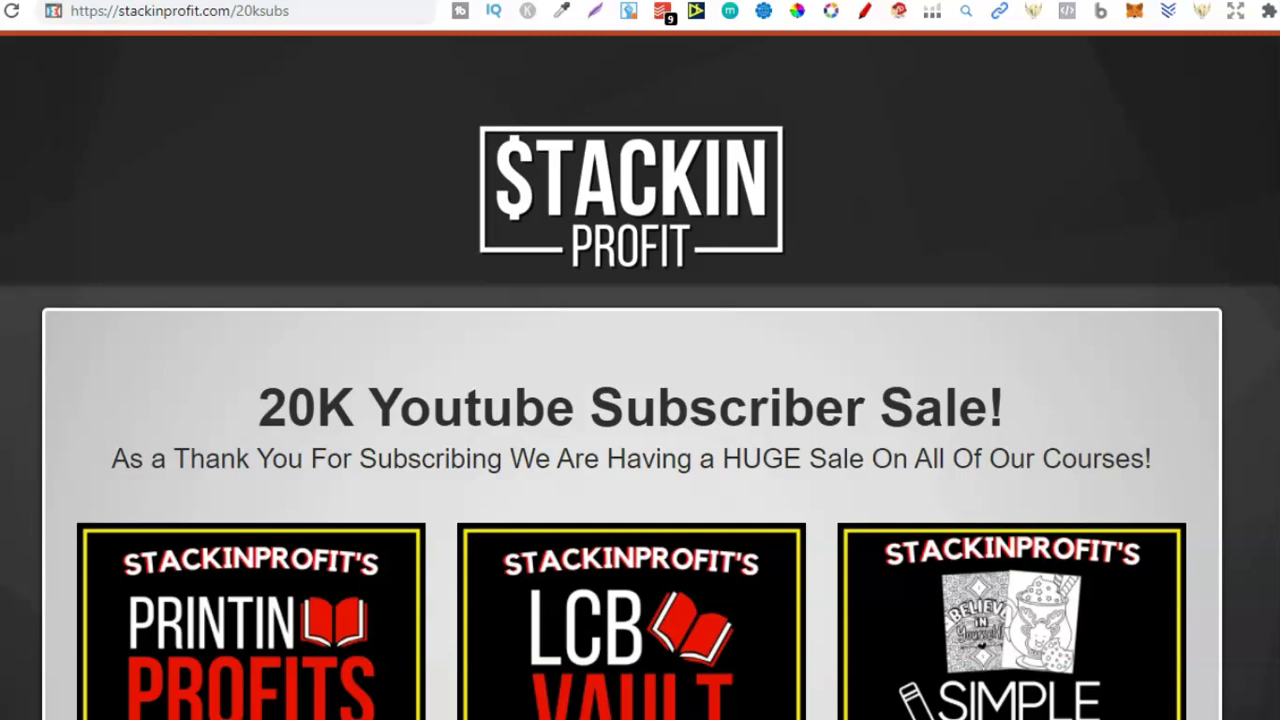
scroll(640, 400, down, 1)
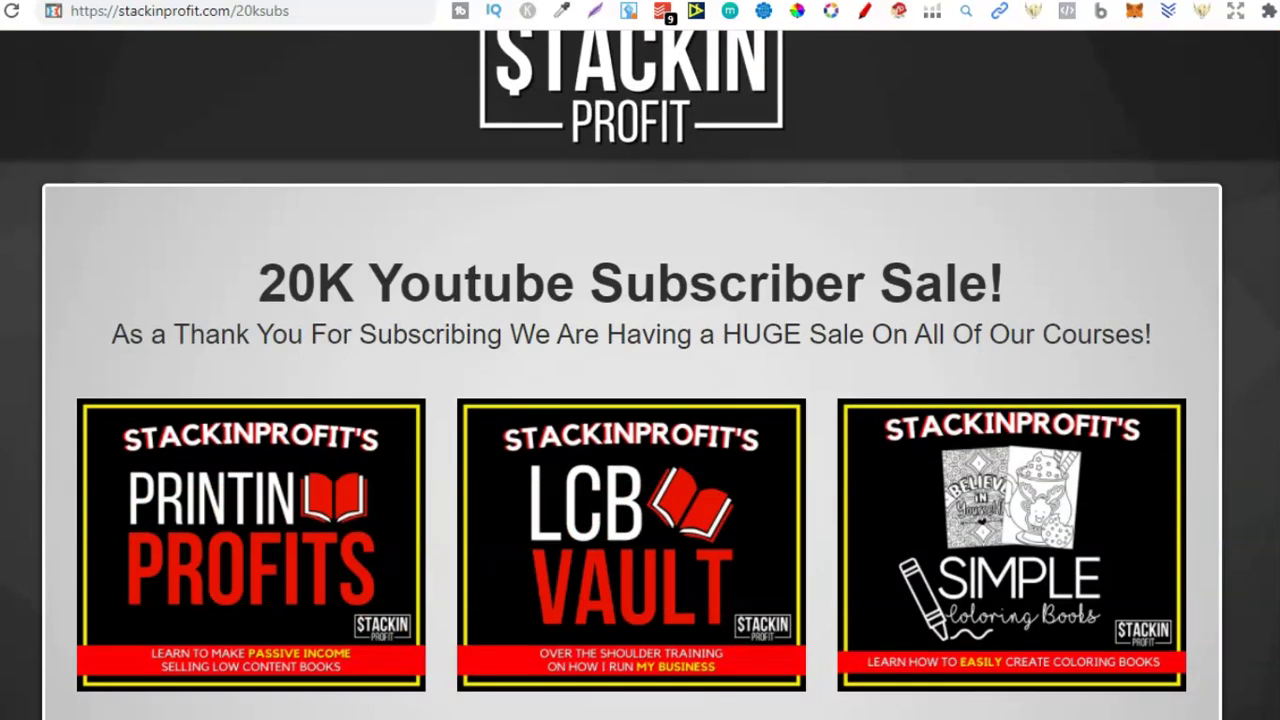
scroll(640, 400, down, 1)
scroll(640, 400, down, 3)
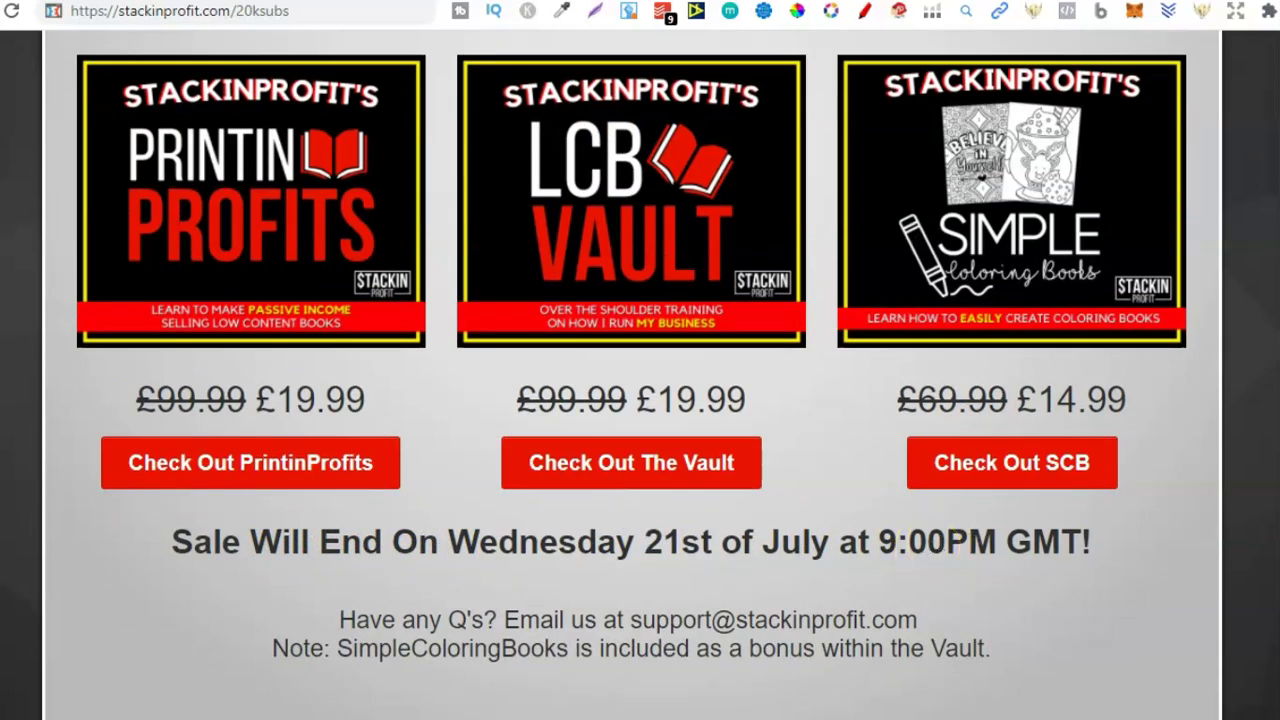
scroll(561, 60, up, 2)
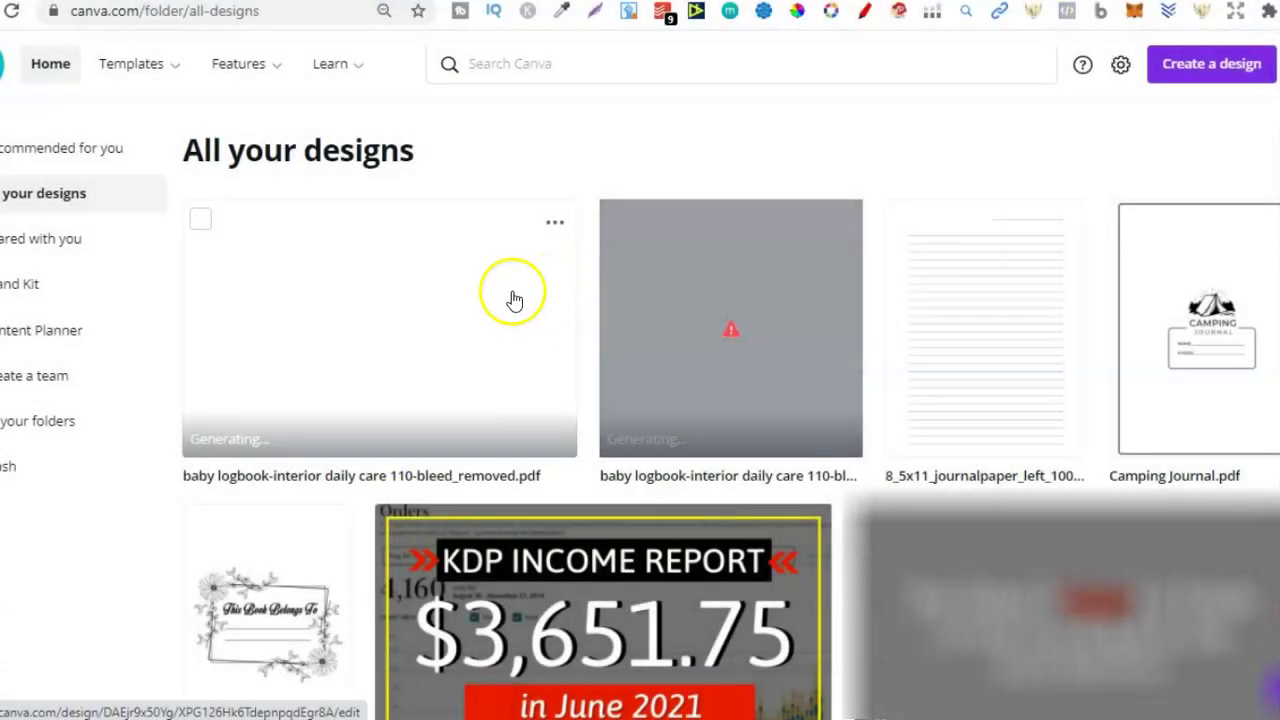
- Open the imported baby logbook design, then the Camping Journal.pdf design
click(477, 305)
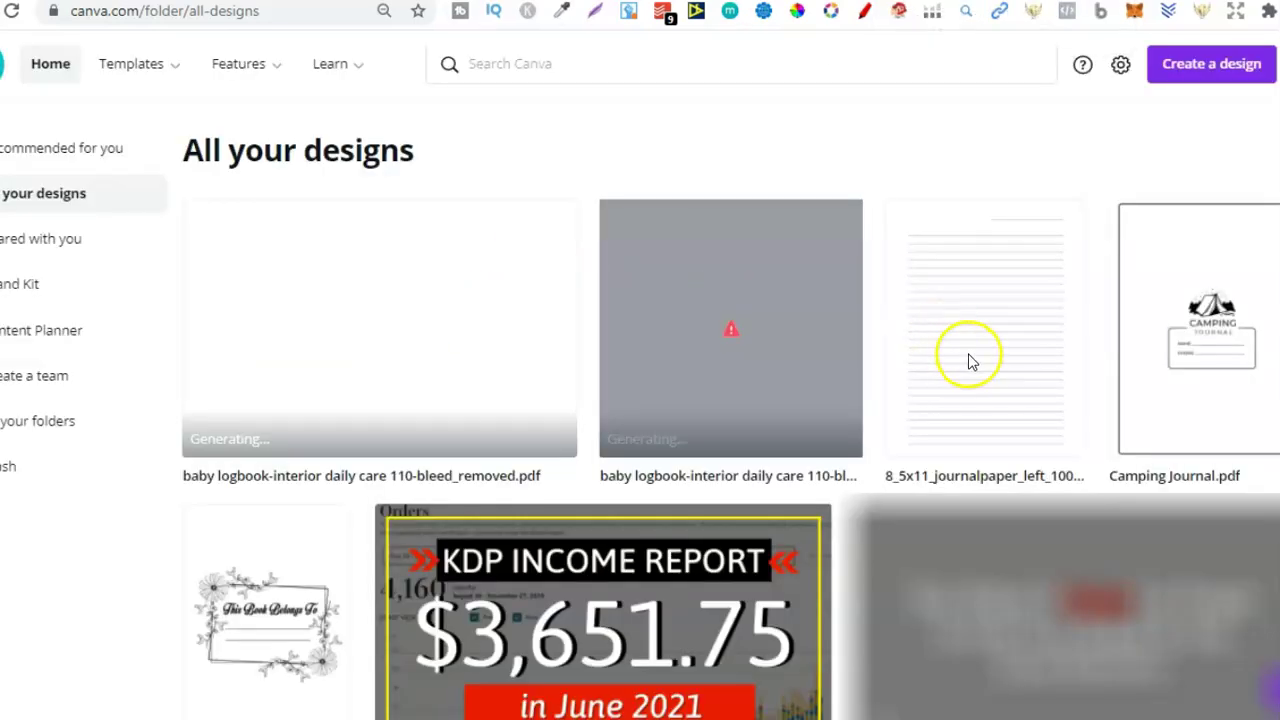
click(1205, 338)
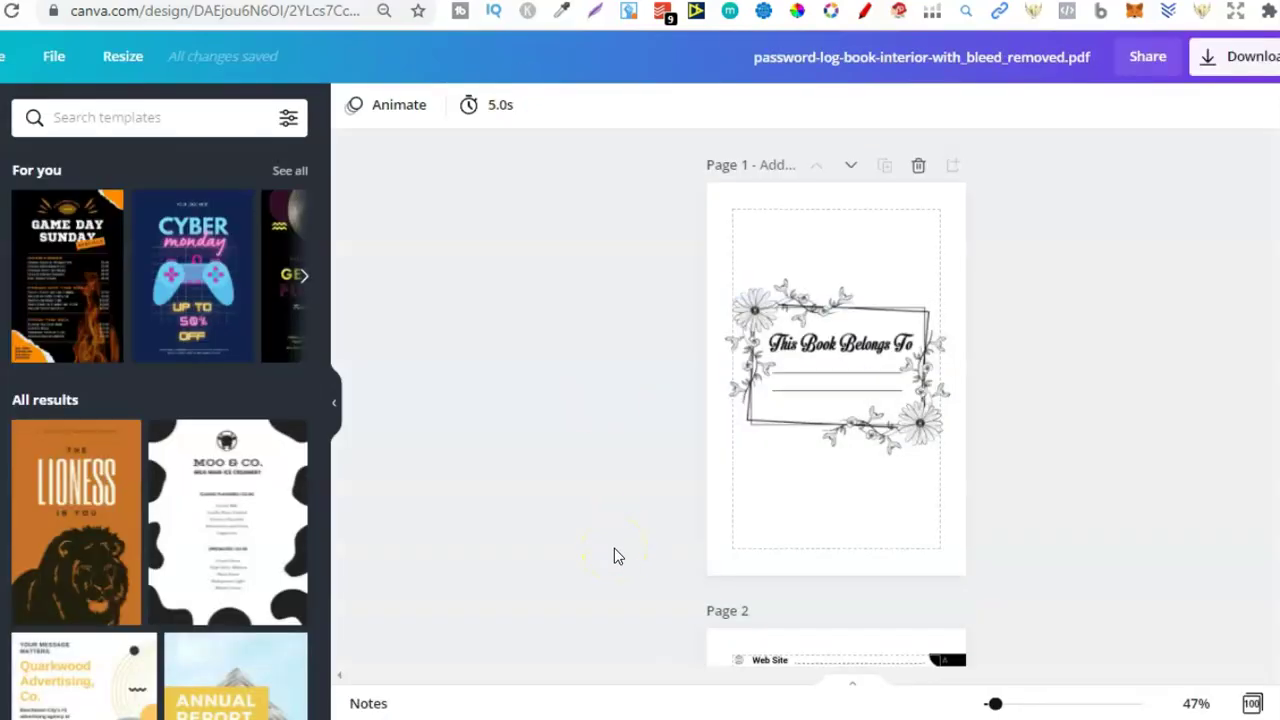
- Select the 'This Book Belongs To' graphic, then shift the Page 2 log sheet image left
click(335, 410)
click(686, 345)
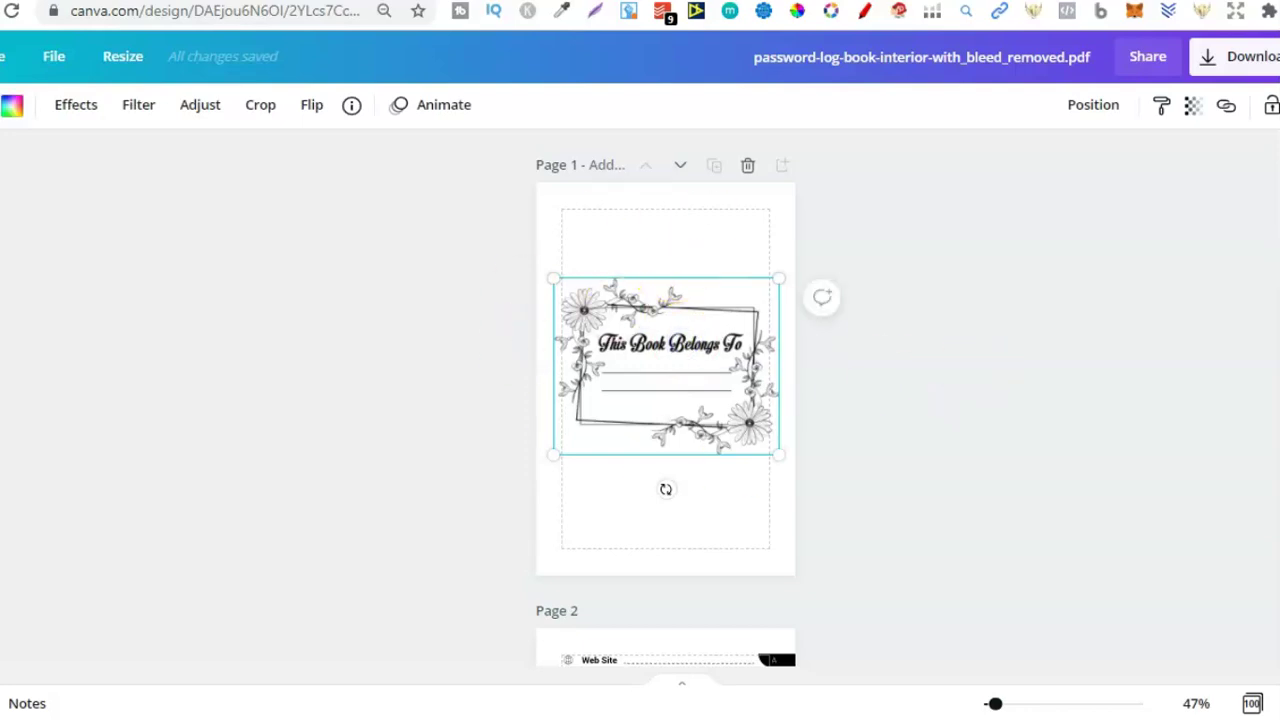
scroll(666, 400, down, 5)
click(786, 263)
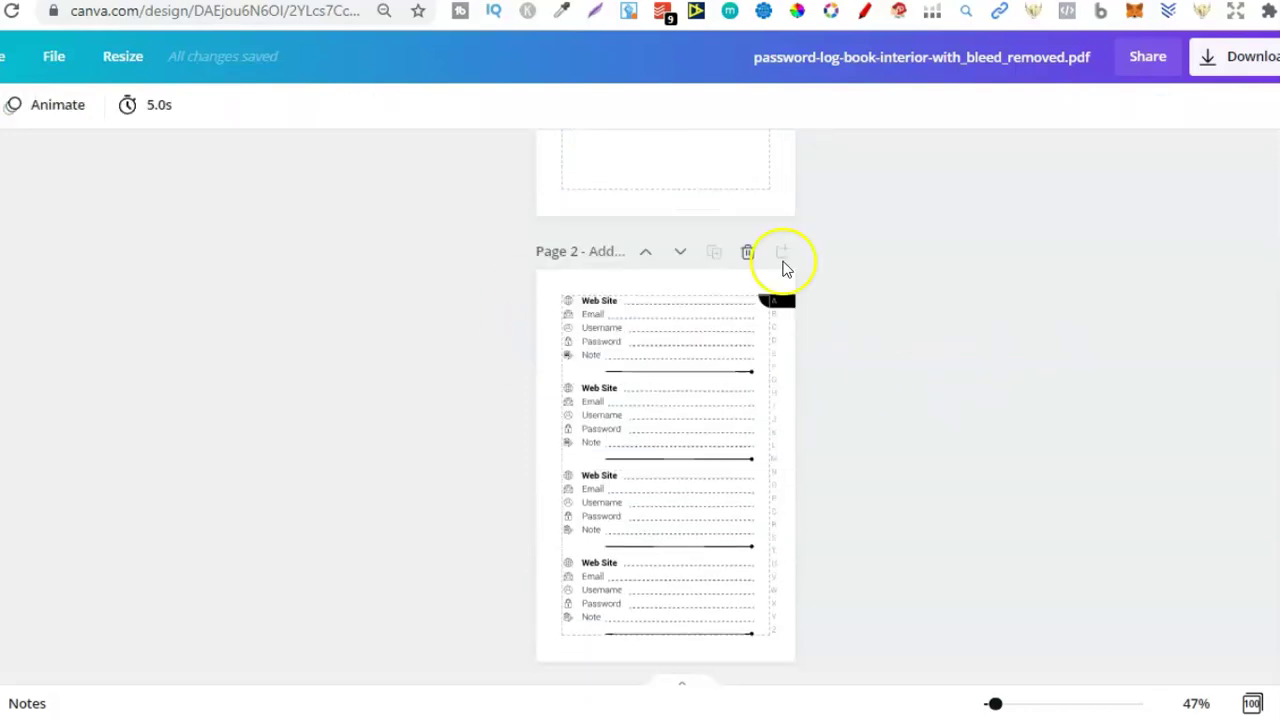
mouse_move(668, 346)
mouse_down()
mouse_move(678, 375)
mouse_move(652, 355)
mouse_move(686, 351)
mouse_move(657, 346)
mouse_move(680, 337)
mouse_move(672, 346)
mouse_up()
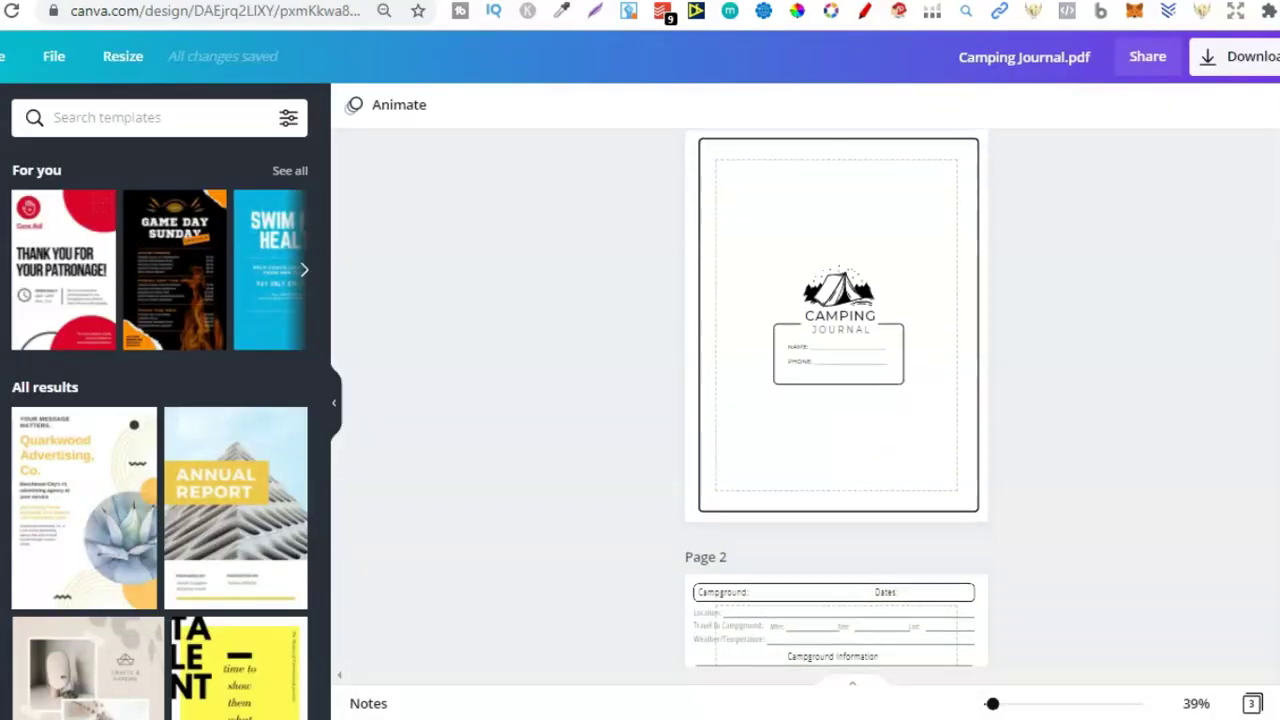
- Edit the cover's NAME/PHONE text box, highlighting PHONE:, then exit editing
click(826, 368)
double_click(807, 363)
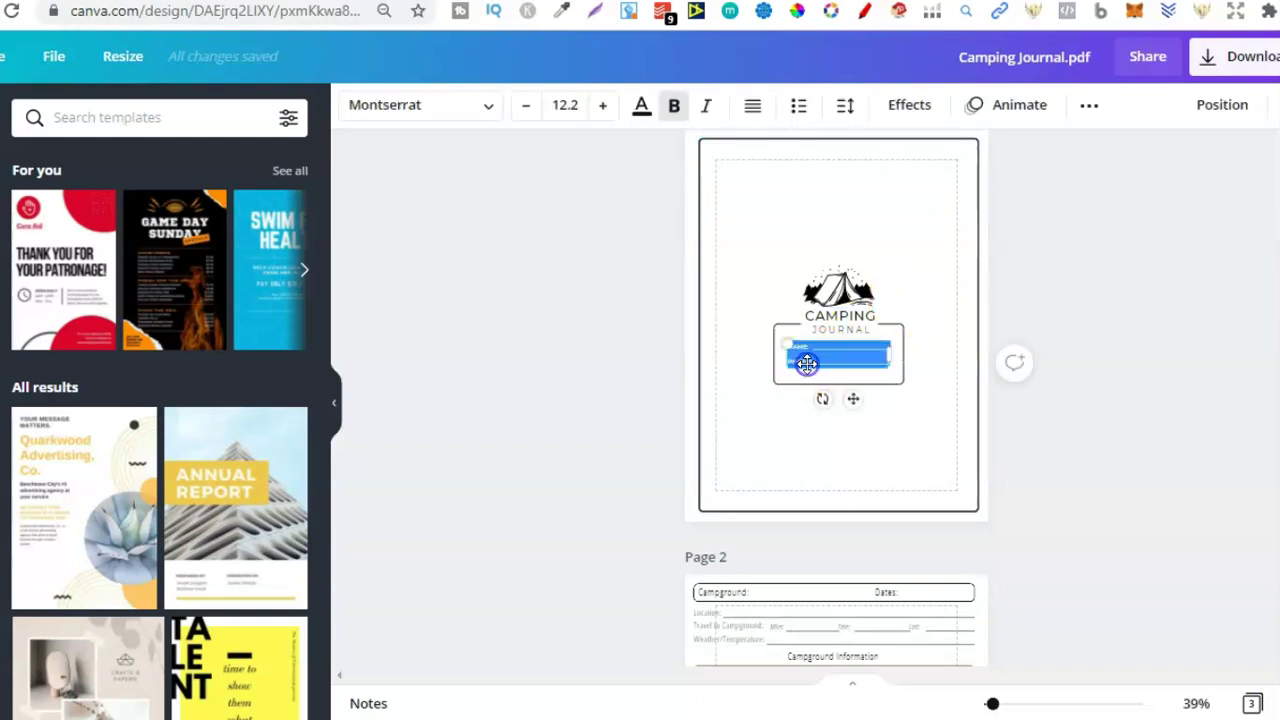
click(791, 337)
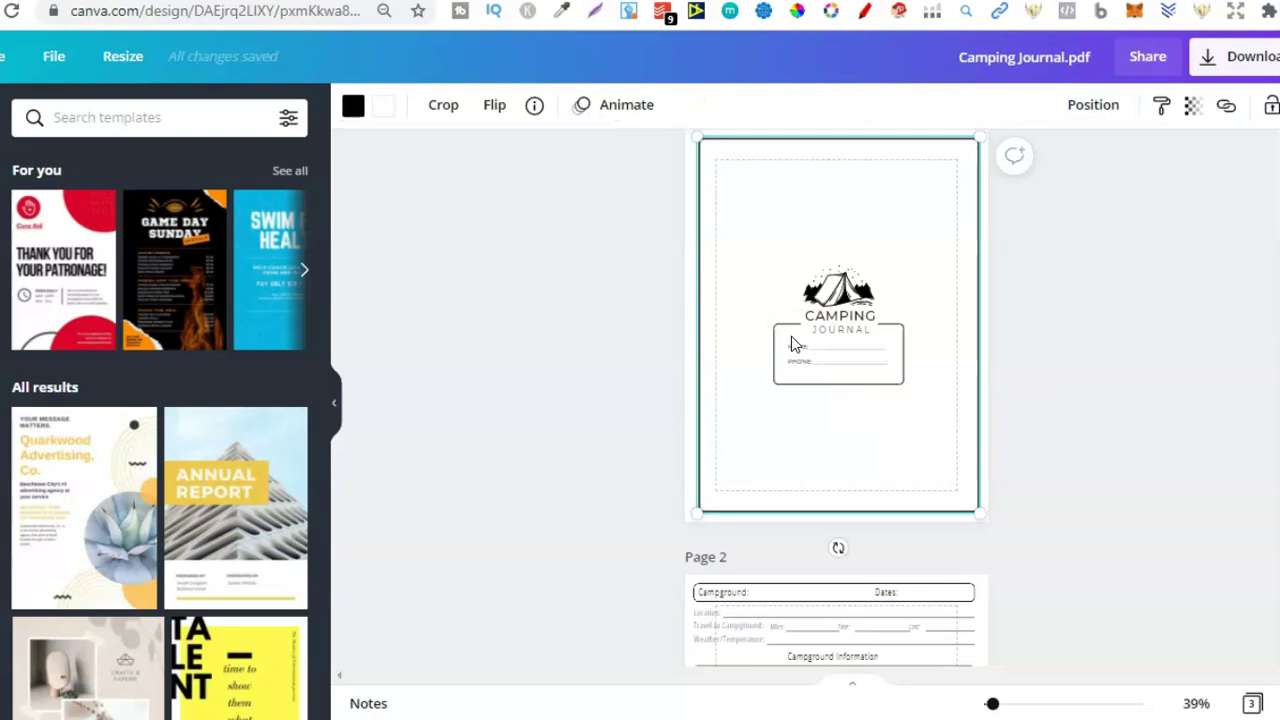
click(808, 362)
click(803, 362)
double_click(798, 362)
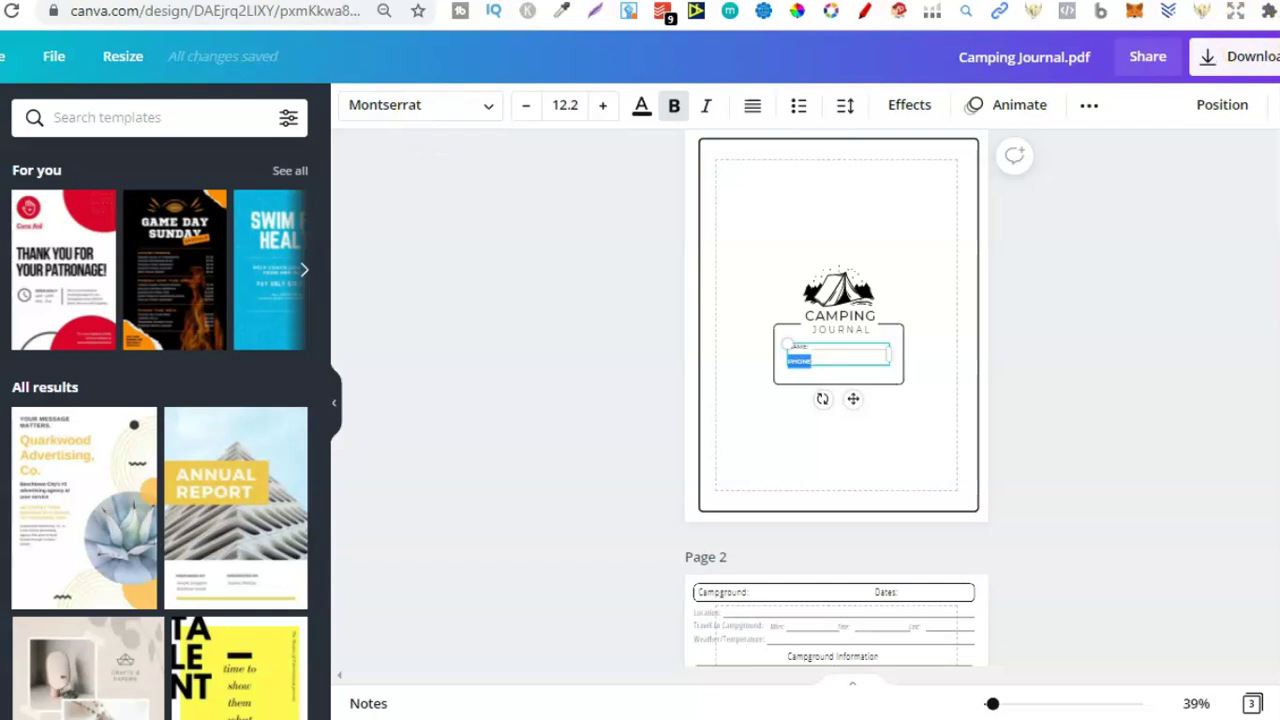
scroll(838, 400, up, 1)
key(Escape)
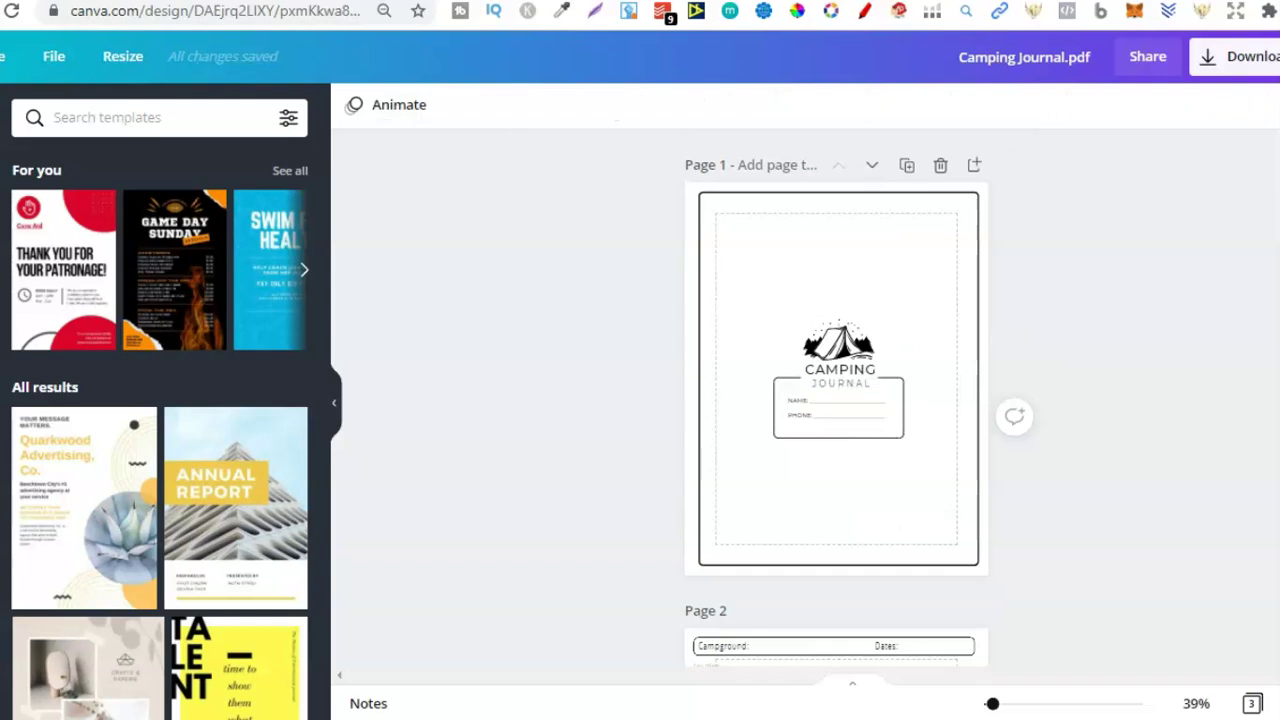
scroll(836, 400, down, 7)
scroll(836, 400, up, 3)
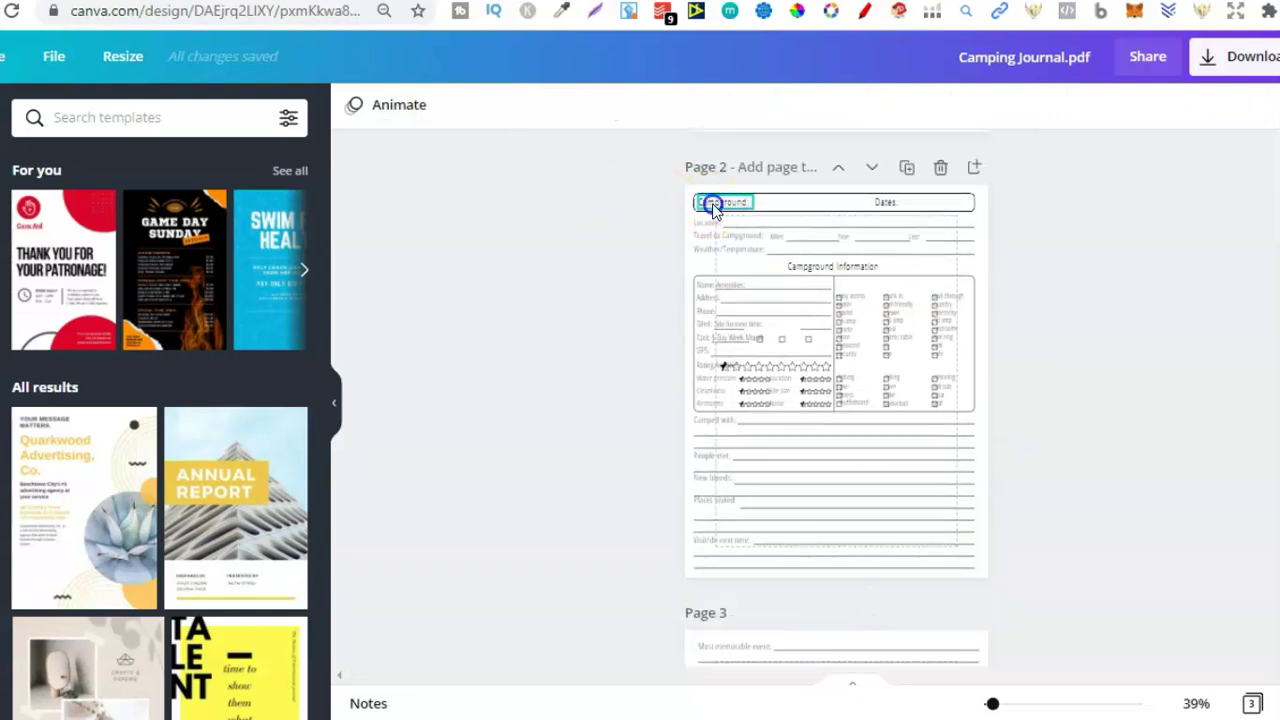
- Select Page 2's Campground: label and the middle and right checkbox columns as separate text
click(712, 203)
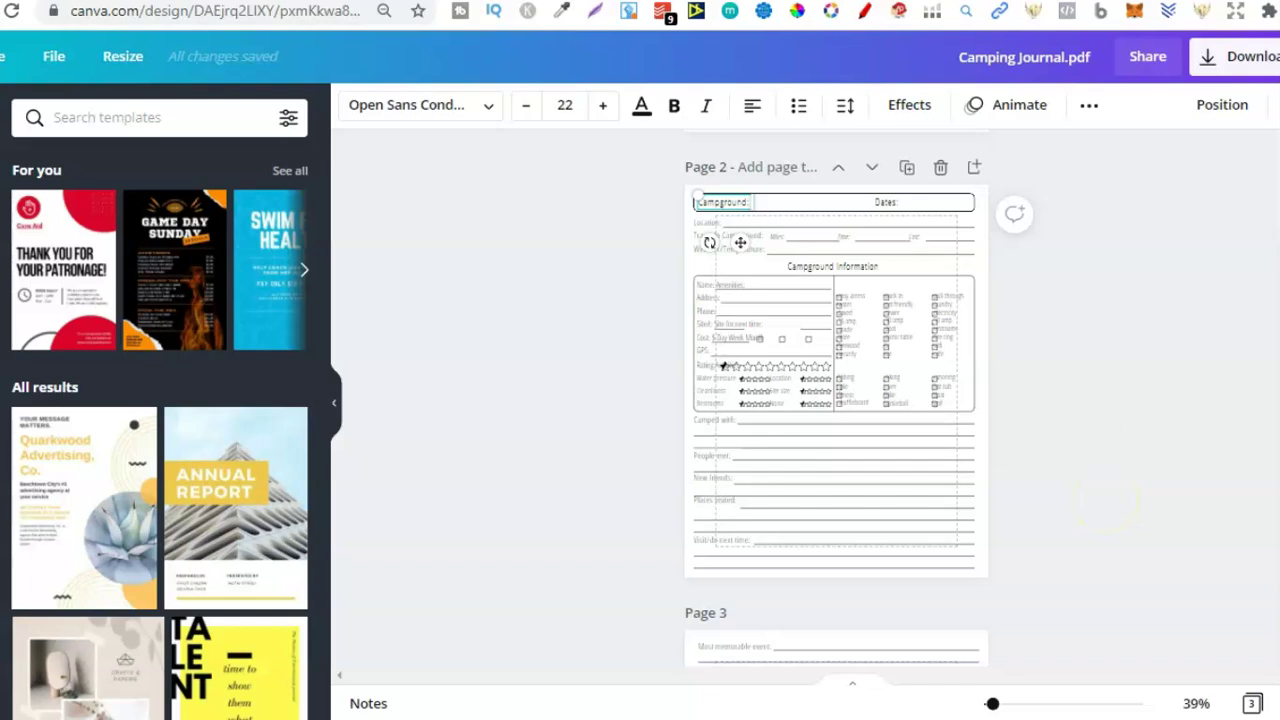
click(900, 1)
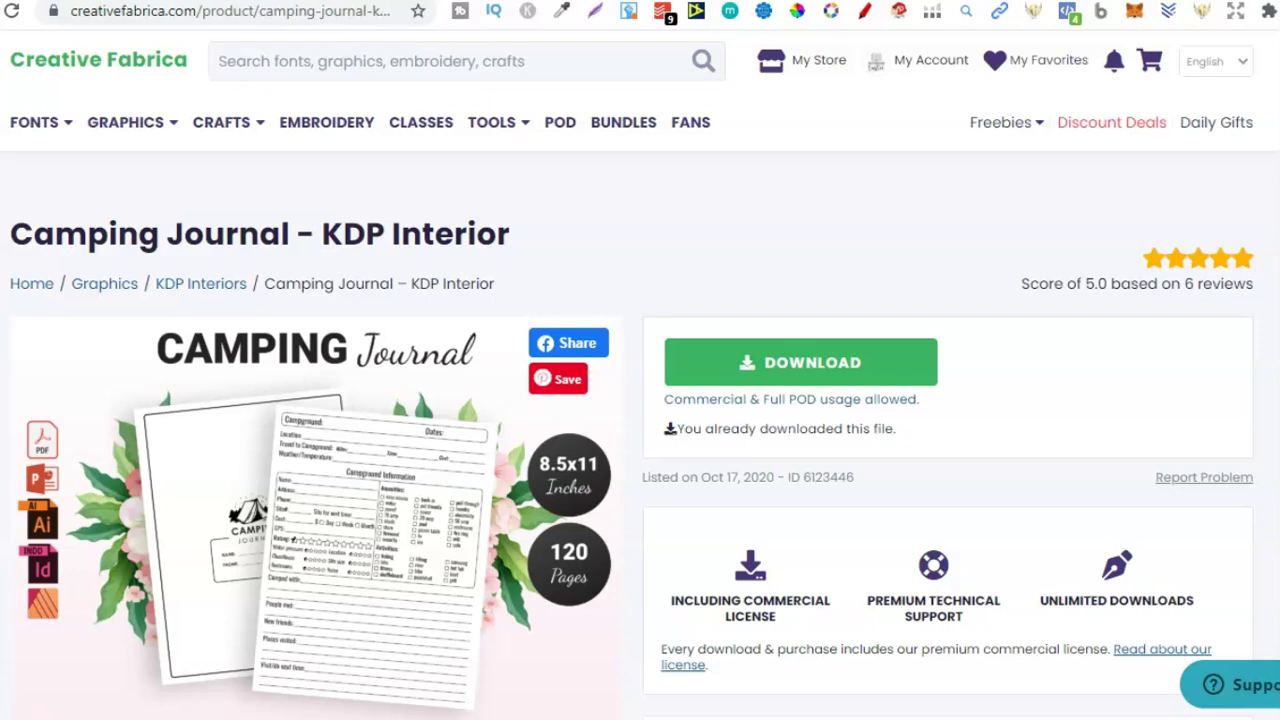
key(ctrl+Tab)
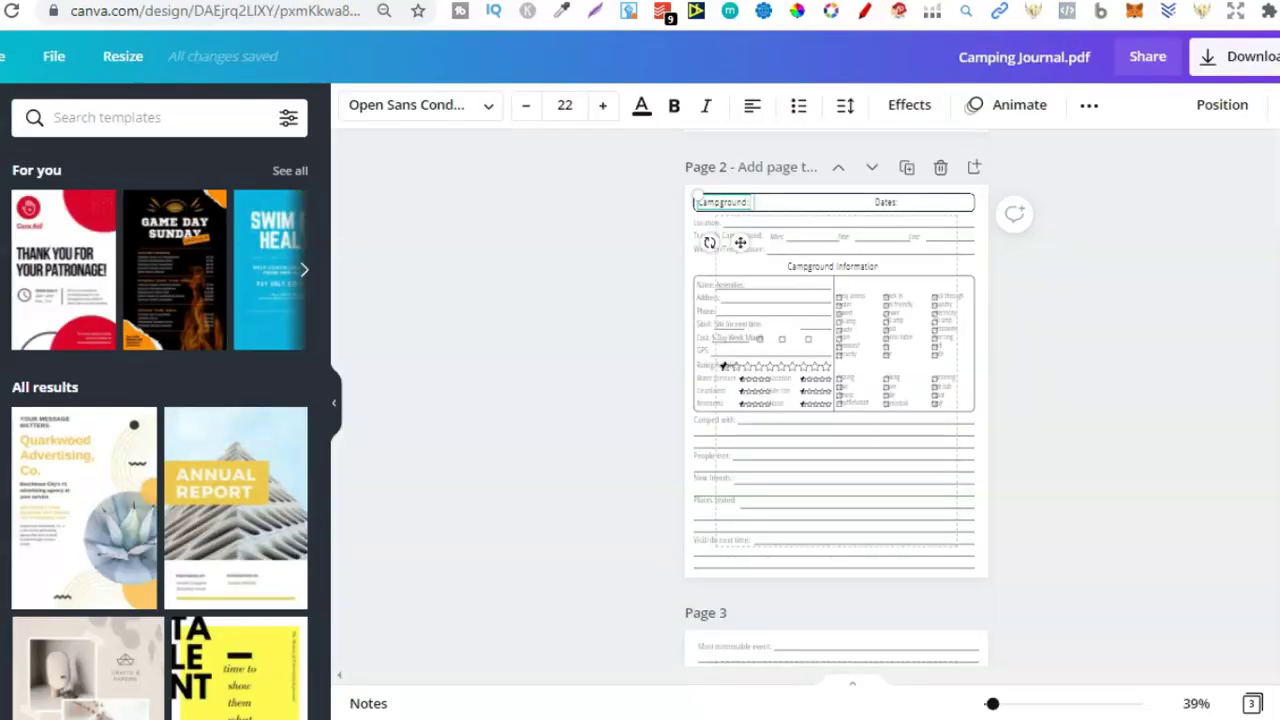
click(946, 356)
click(903, 350)
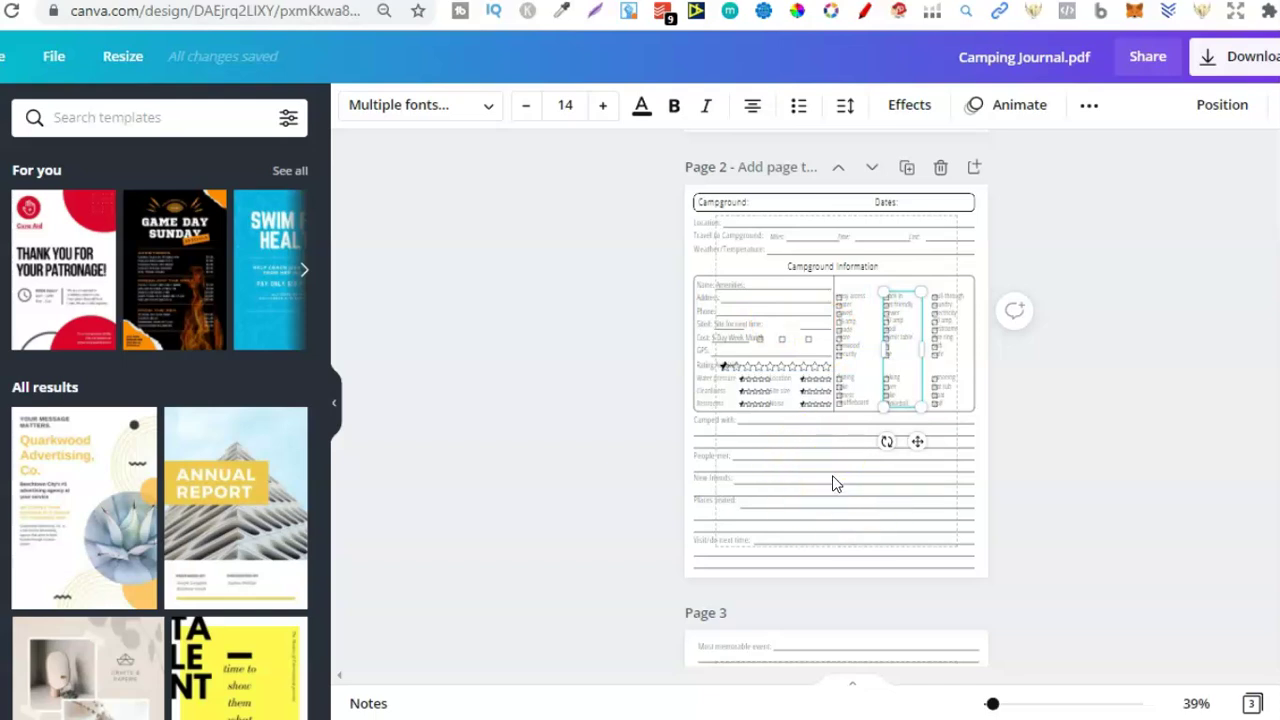
key(ctrl+Tab)
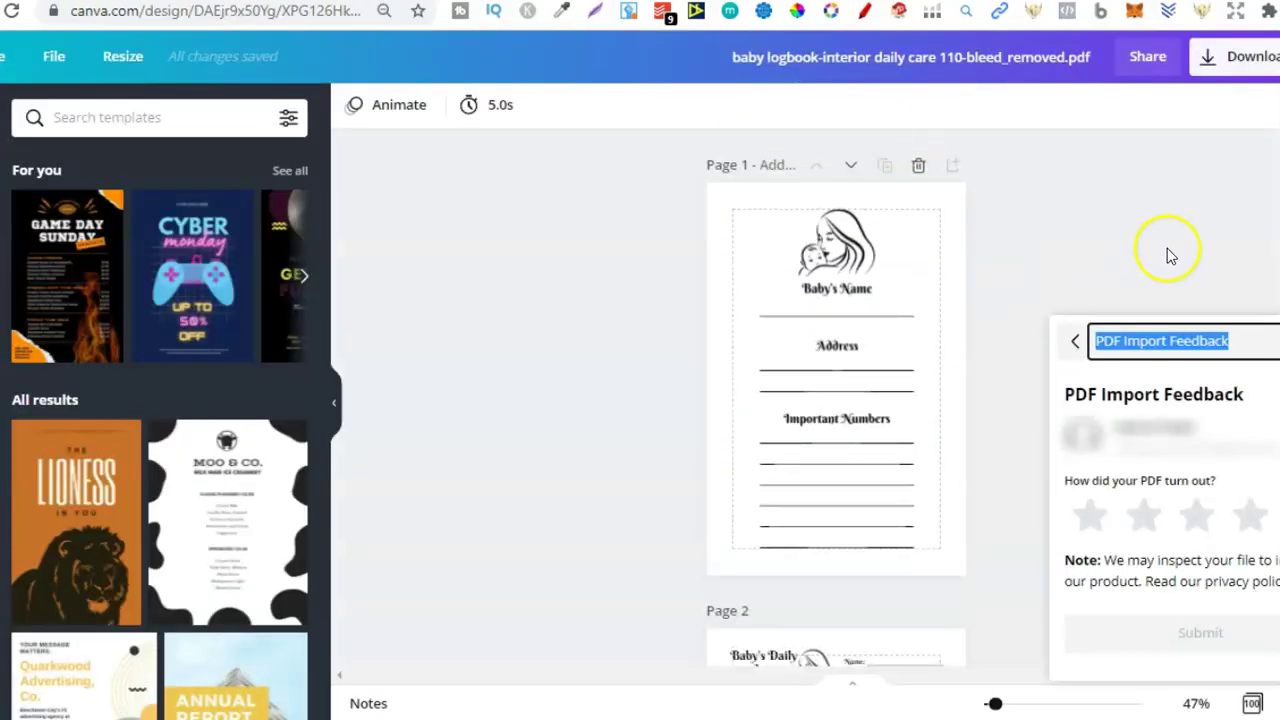
- Close the PDF import feedback panel and select the Baby's Name and Important Numbers text
click(1168, 252)
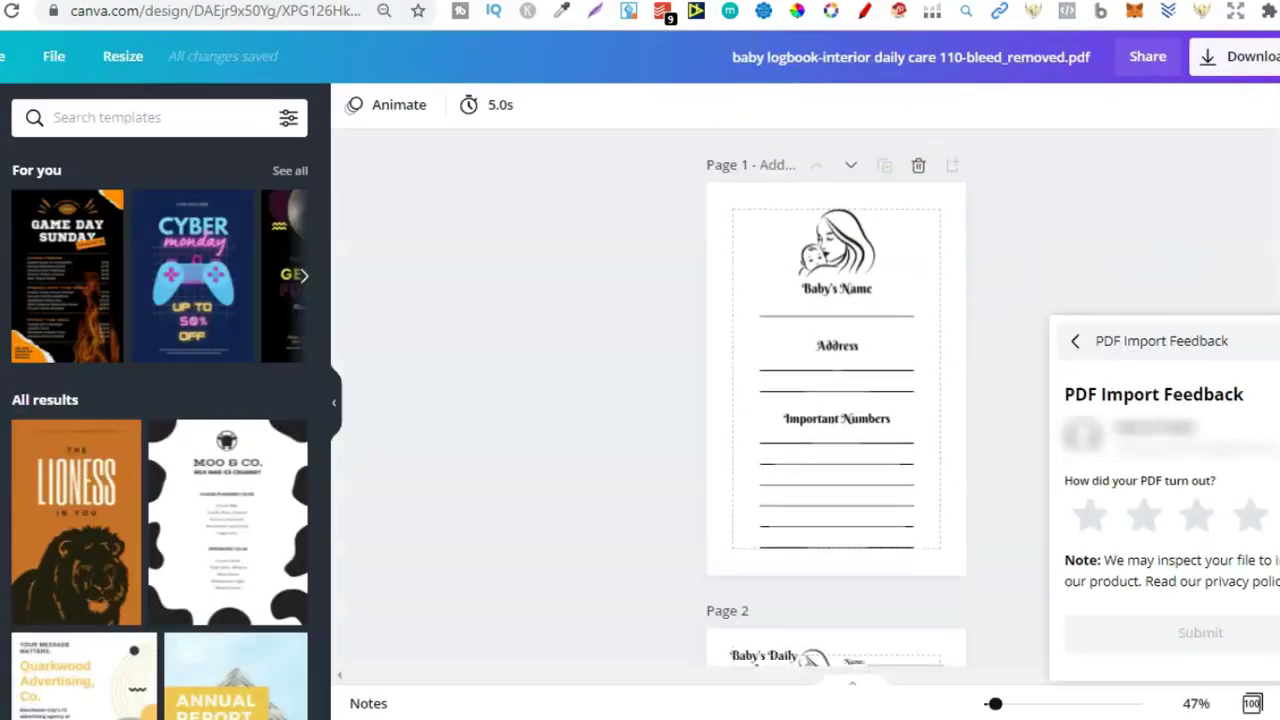
click(1057, 531)
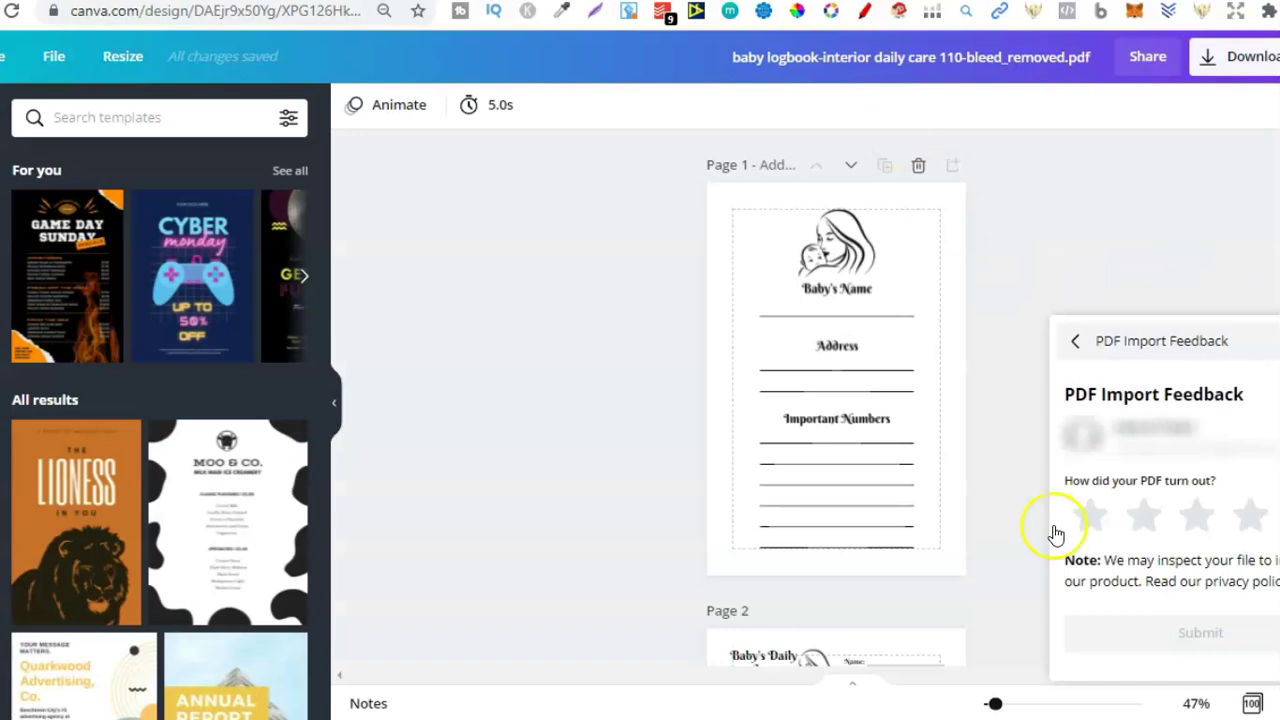
click(835, 295)
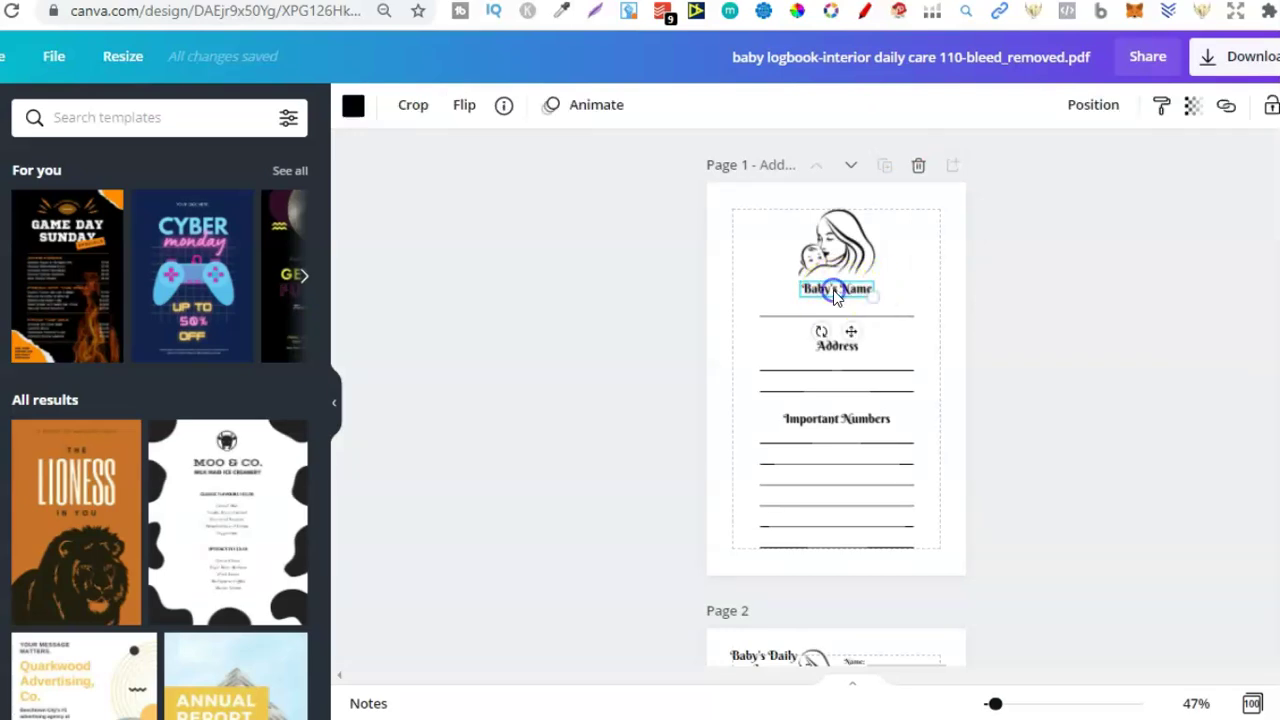
click(836, 422)
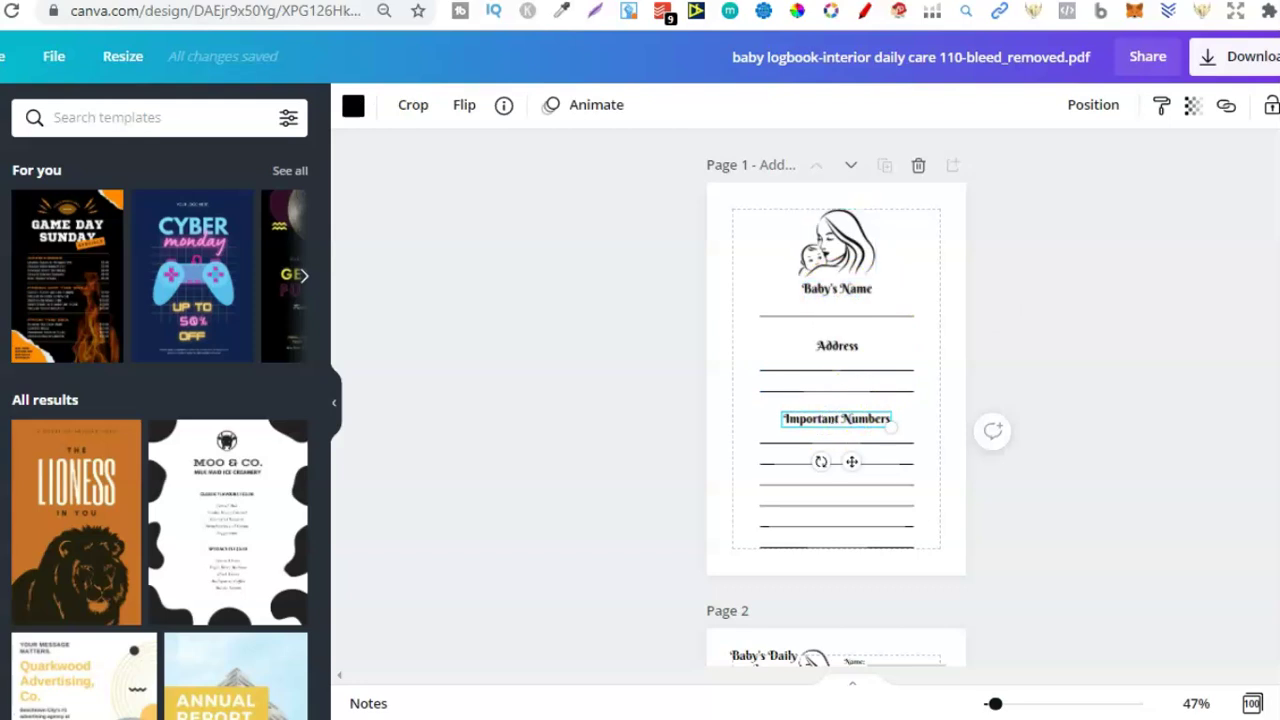
- Switch to the password log book design and drag its page 2 artwork
click(950, 1)
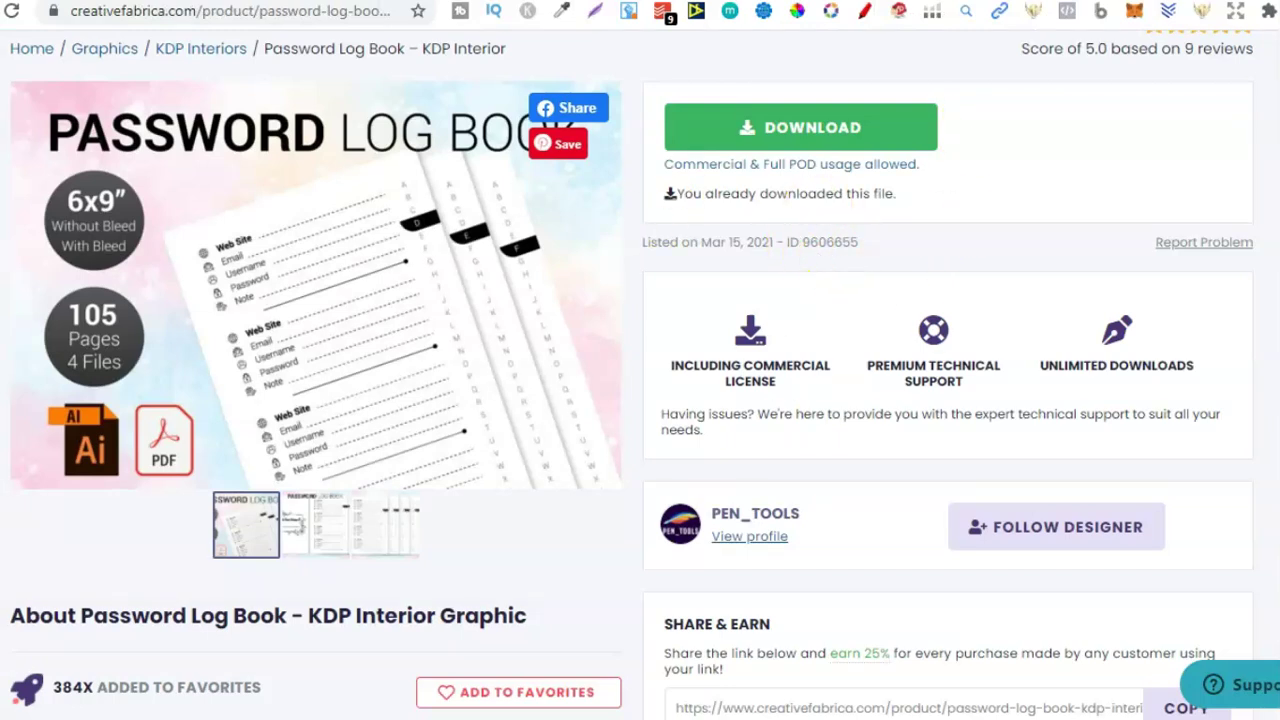
key(ctrl+Tab)
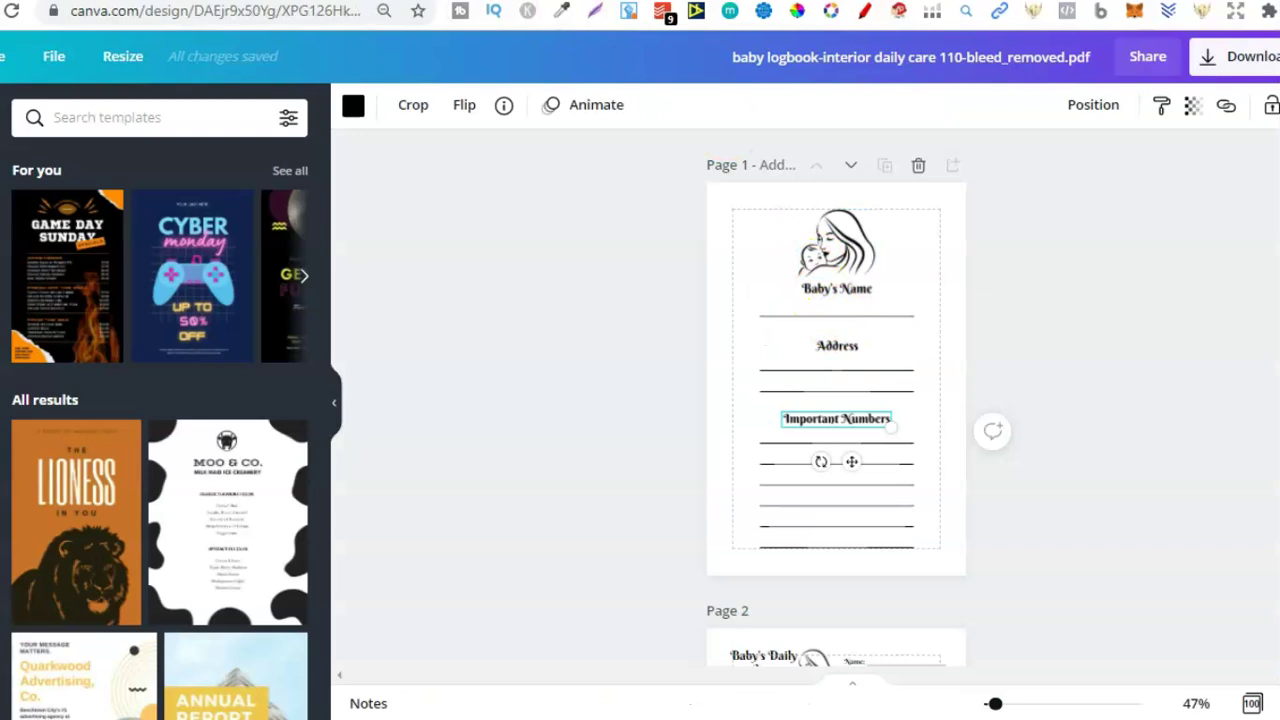
key(ctrl+Tab)
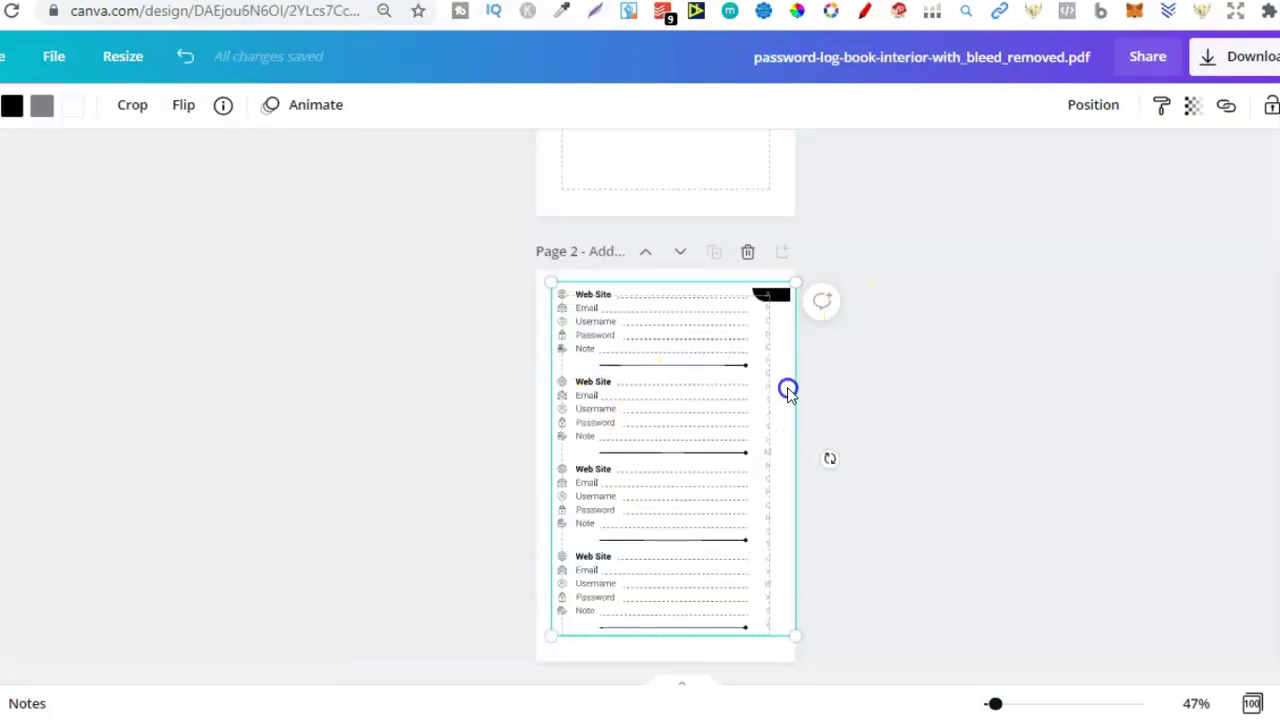
mouse_move(633, 382)
mouse_down()
mouse_move(746, 369)
mouse_move(645, 373)
mouse_move(634, 397)
mouse_move(641, 385)
mouse_up()
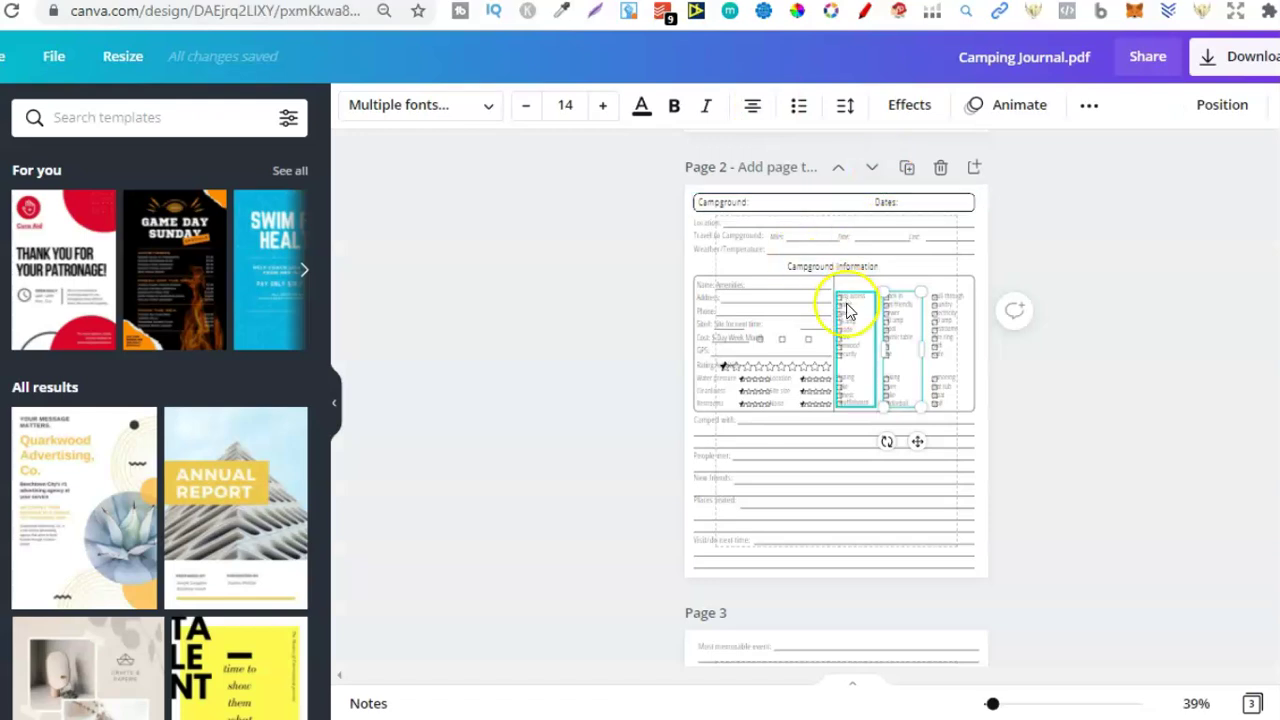
- Open the Camping Journal's campground information text for editing, then deselect it
click(755, 332)
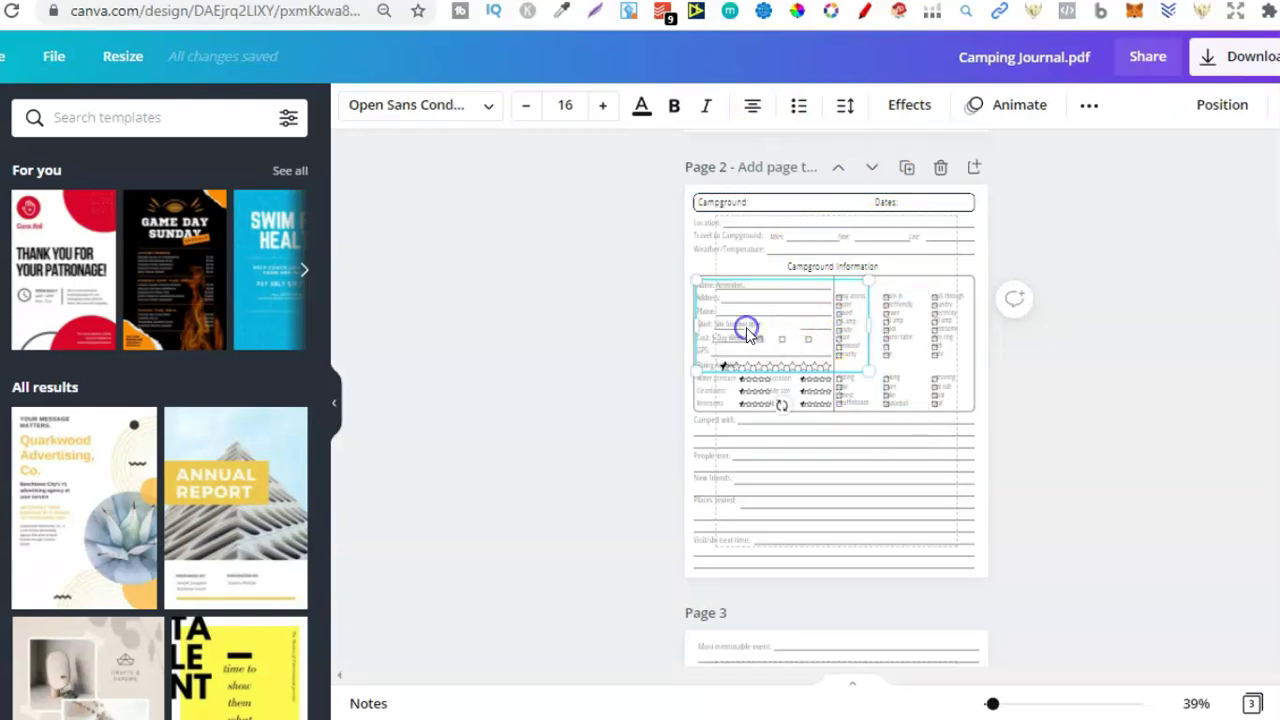
double_click(746, 327)
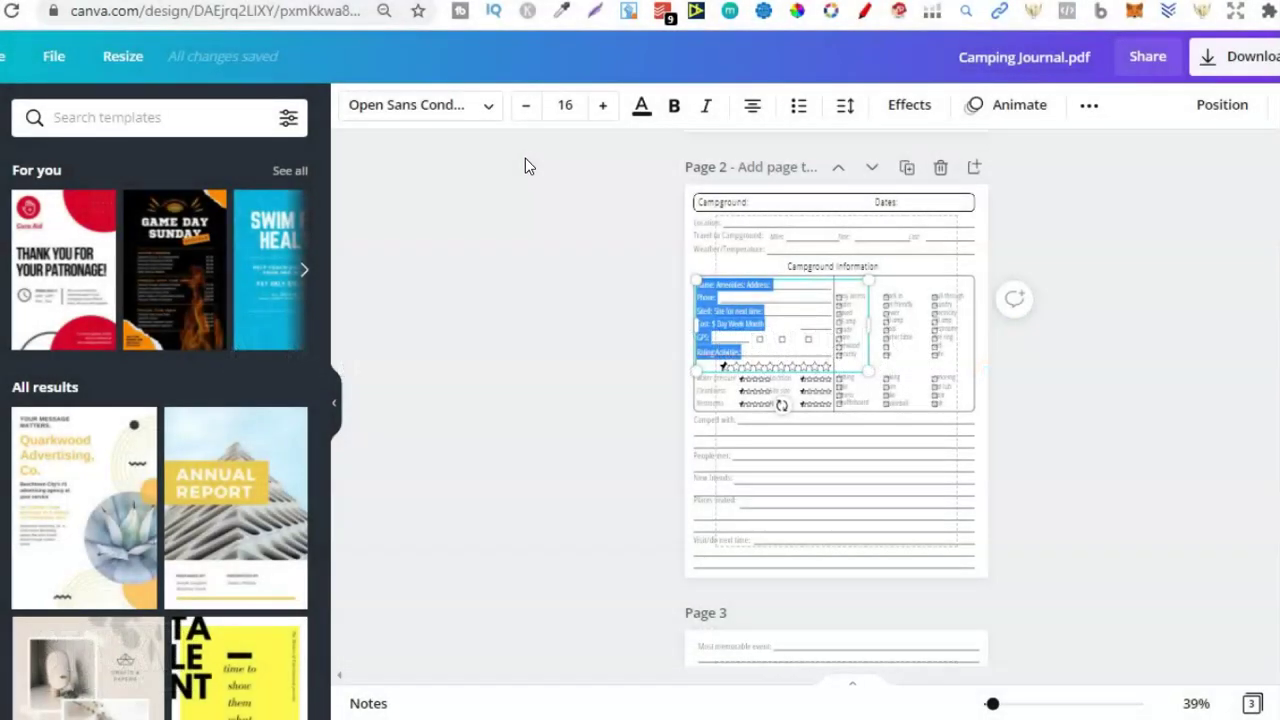
click(1170, 289)
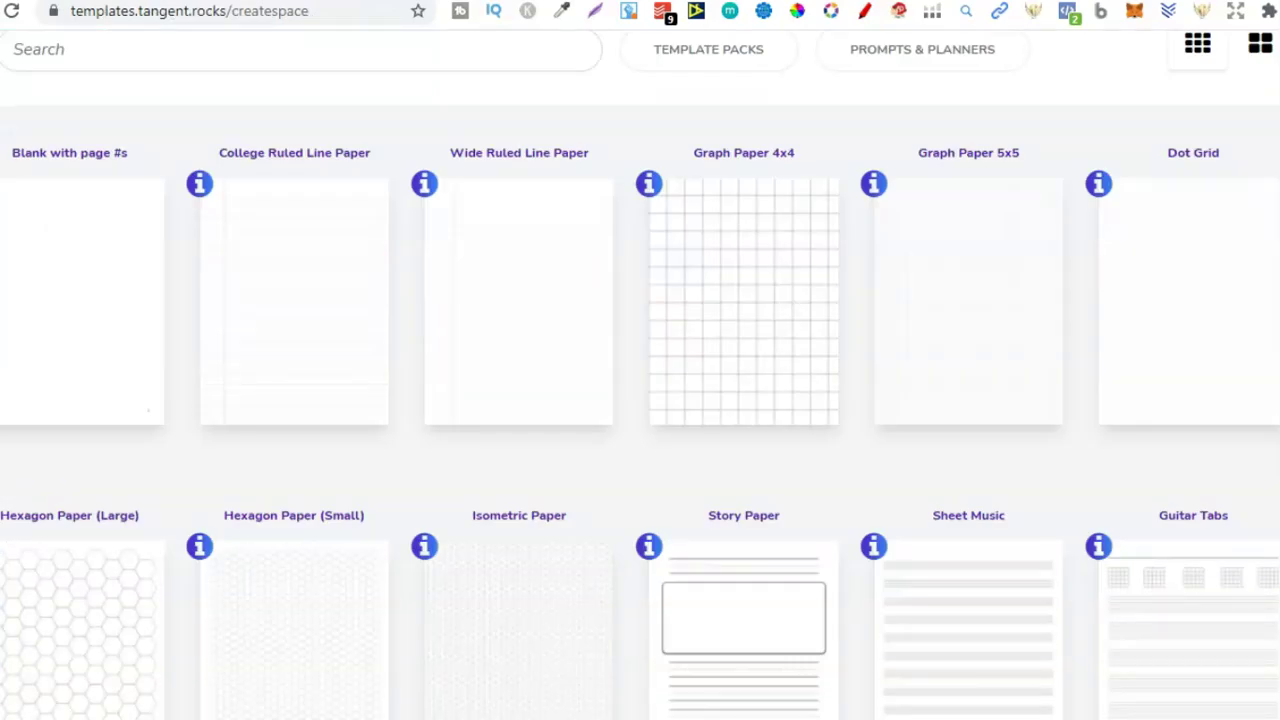
- Open the Journal Paper template in Tangent Templates
scroll(640, 380, up, 2)
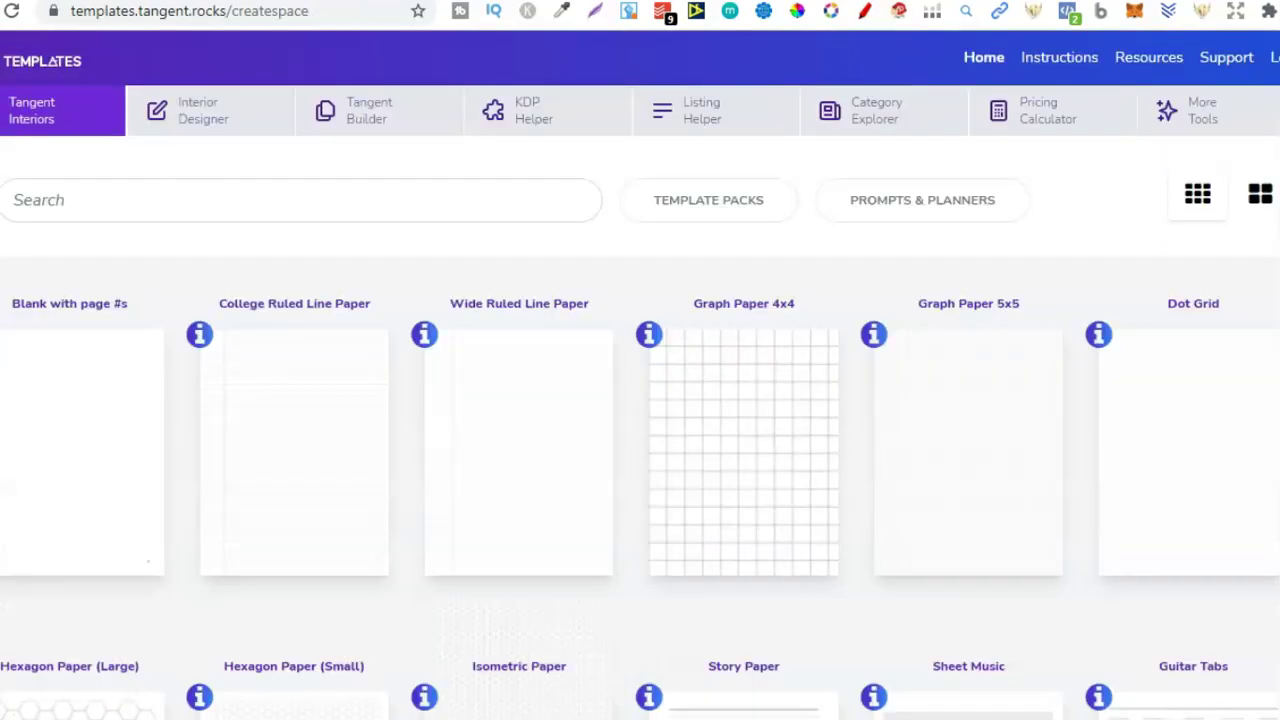
scroll(640, 380, down, 1)
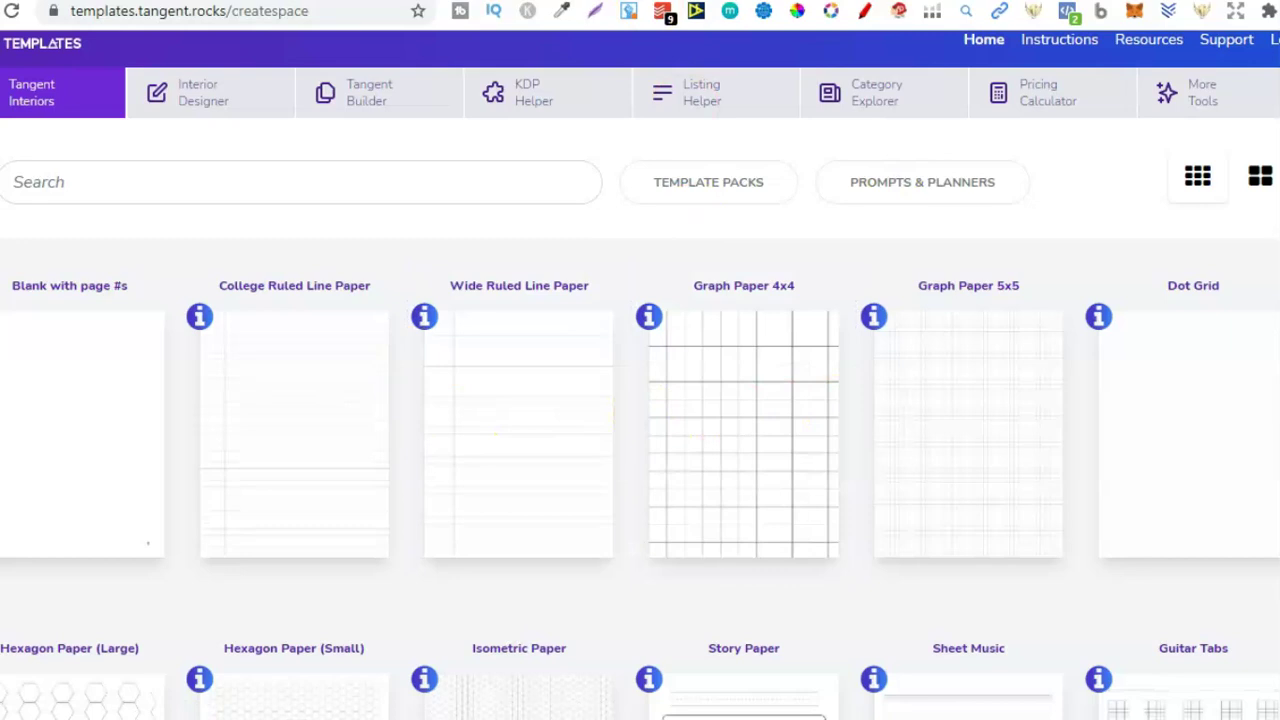
key(ctrl+Tab)
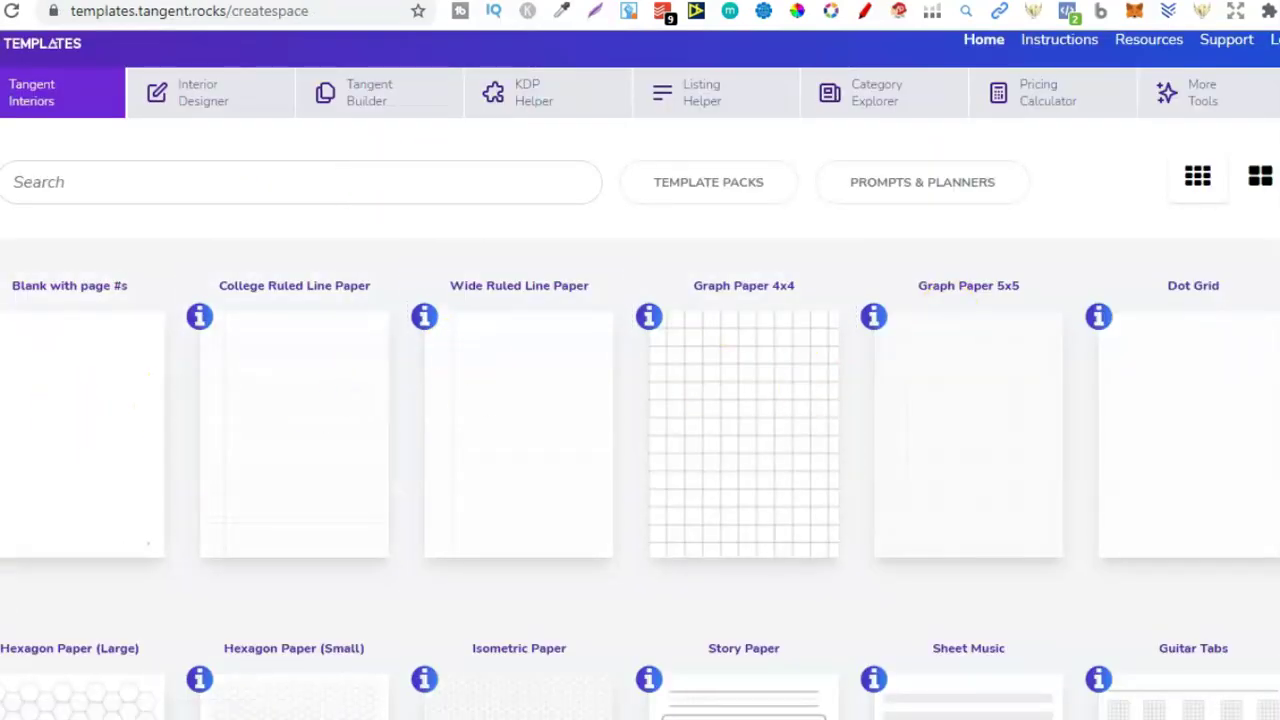
scroll(968, 430, down, 10)
scroll(640, 400, down, 5)
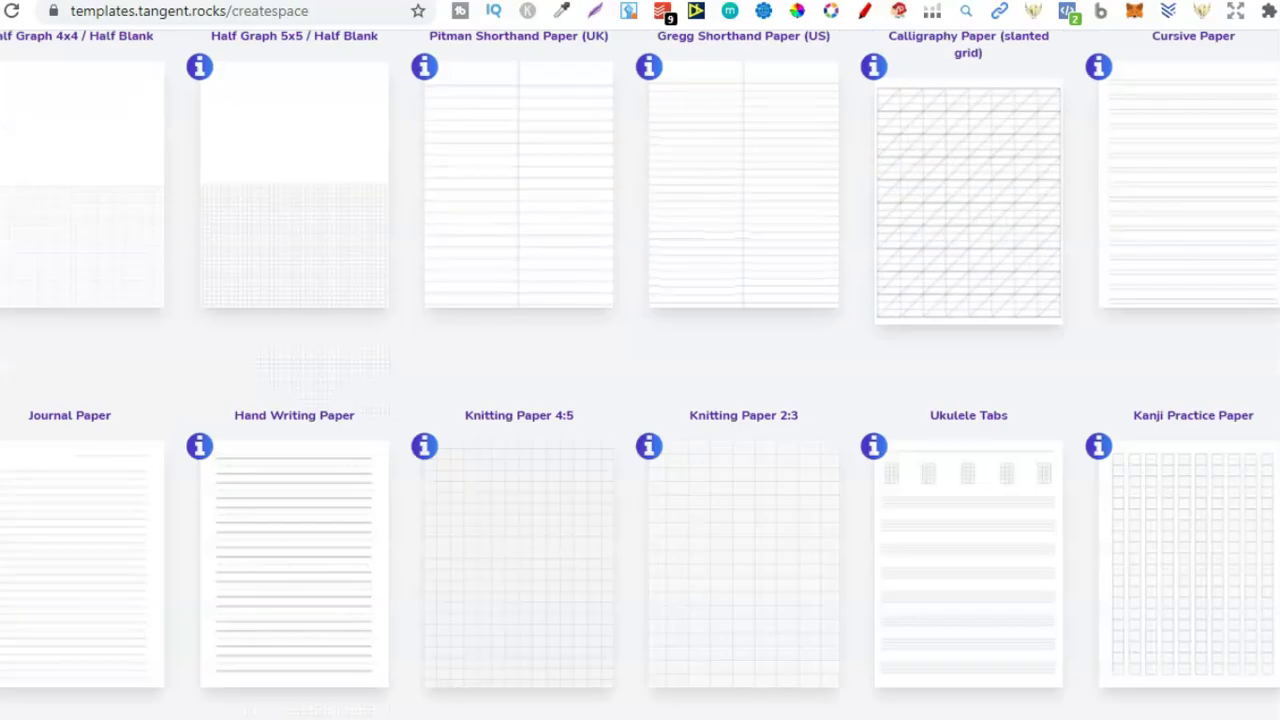
click(48, 373)
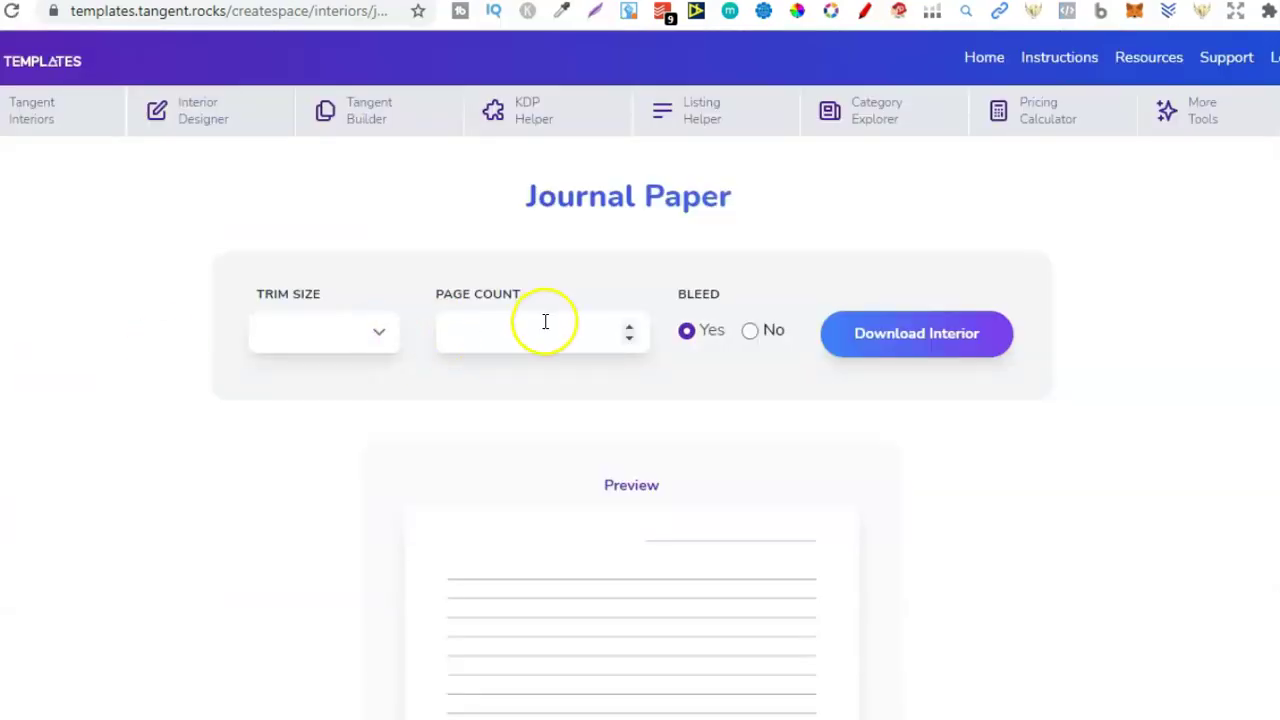
- Set trim size 8.5 x 11 and page count 100, then download the Journal Paper interior
click(343, 336)
click(306, 680)
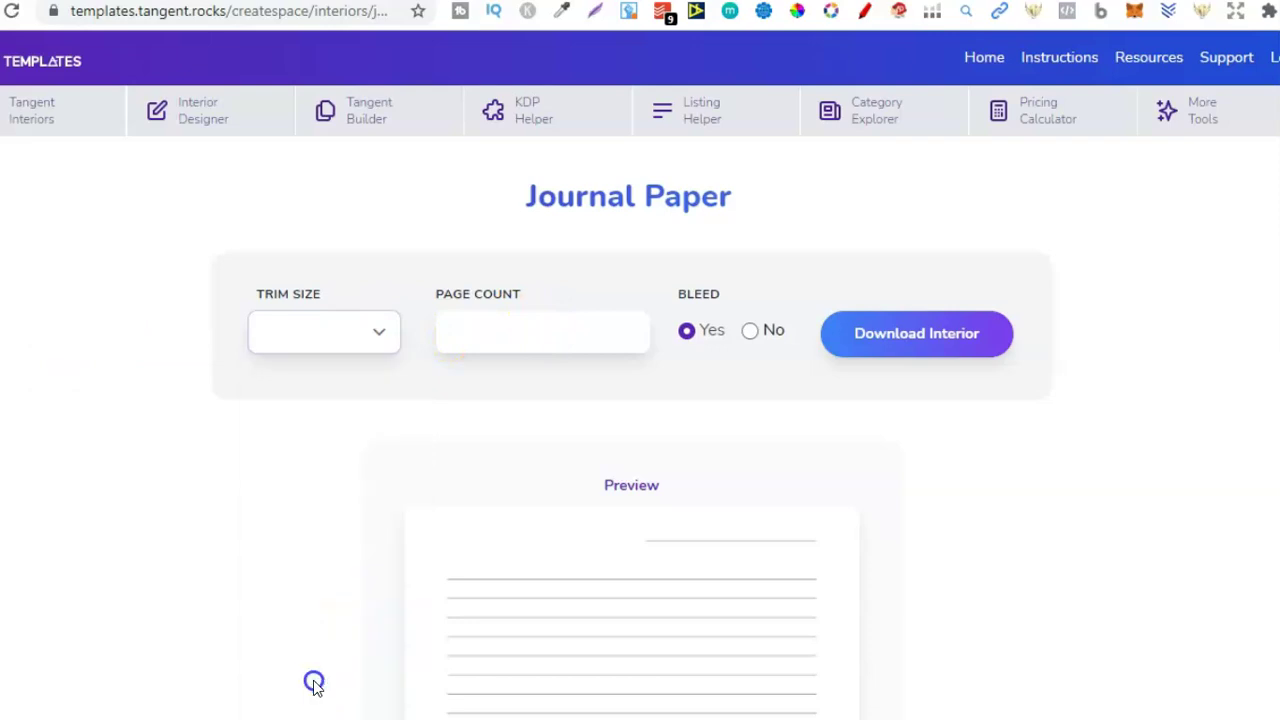
click(331, 331)
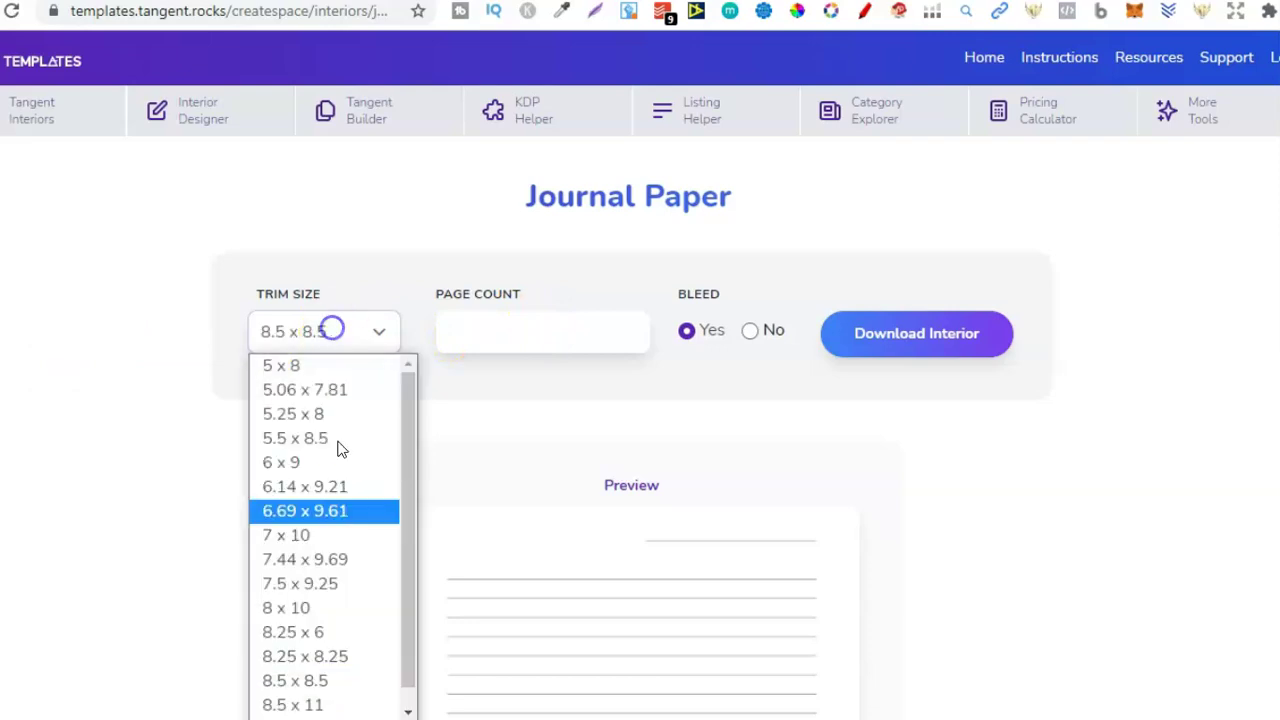
click(313, 705)
click(516, 323)
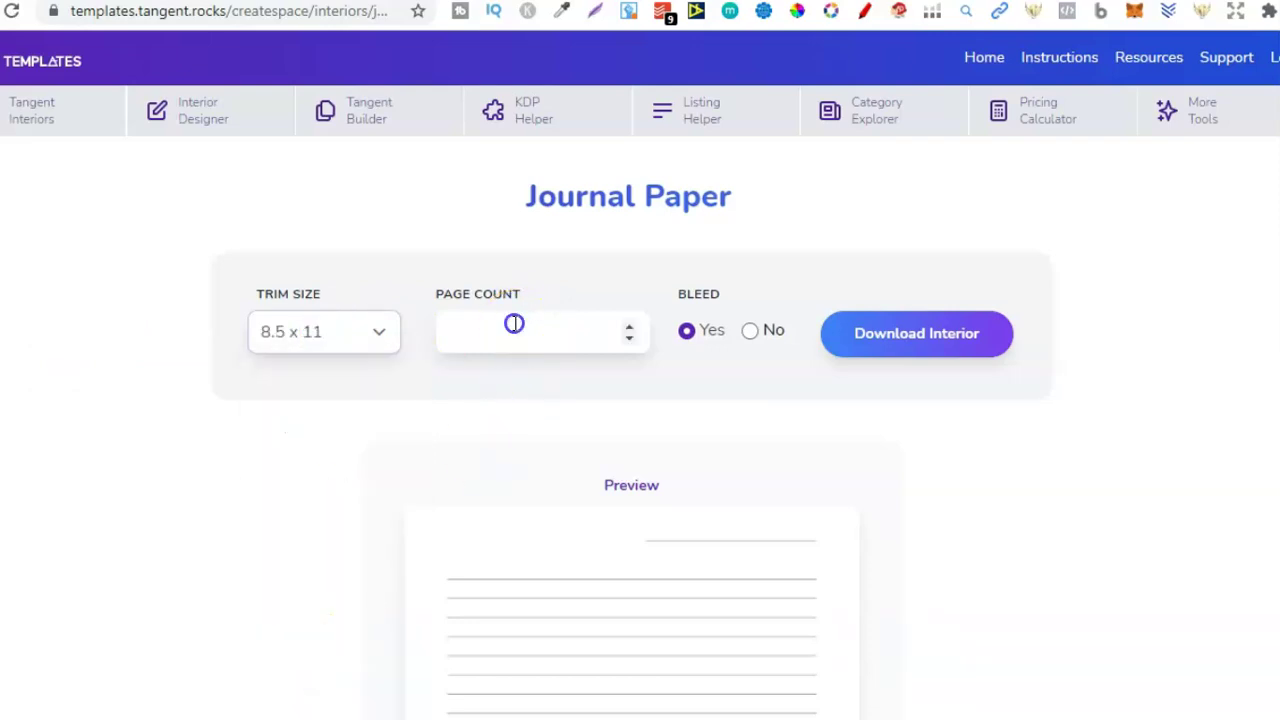
text(100)
click(951, 347)
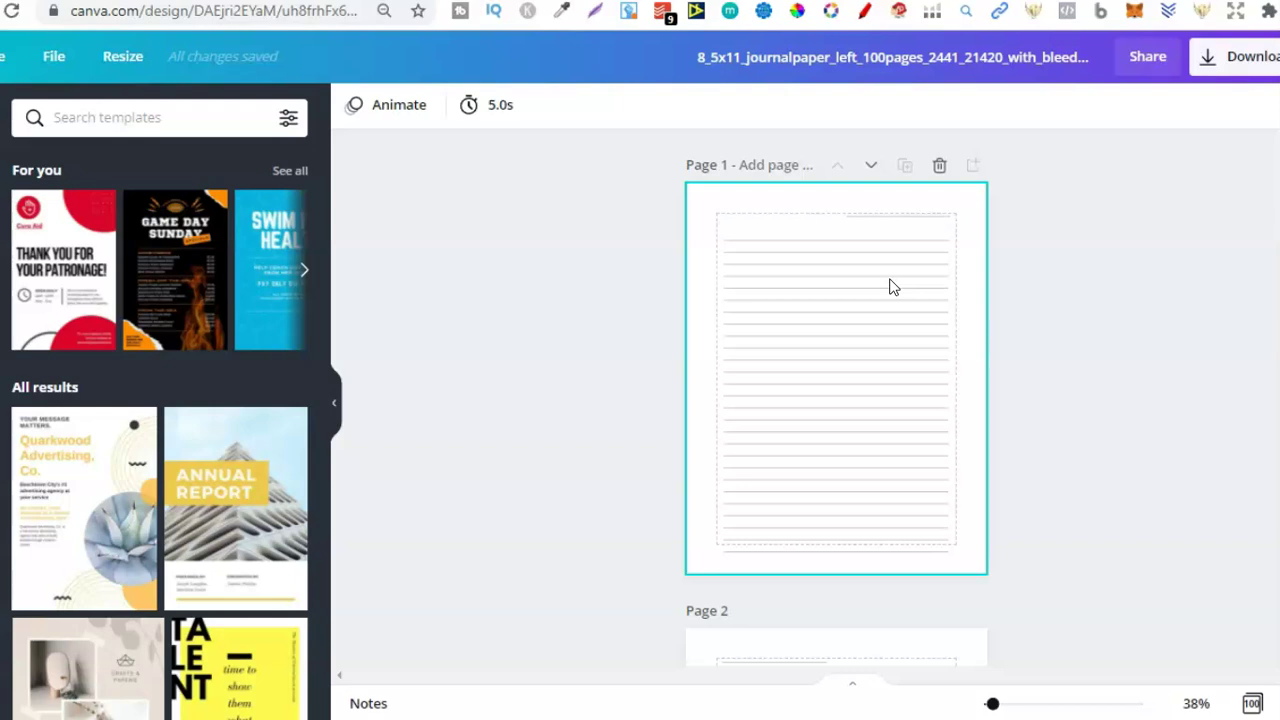
- Deselect the imported lined journal page in Canva
click(591, 371)
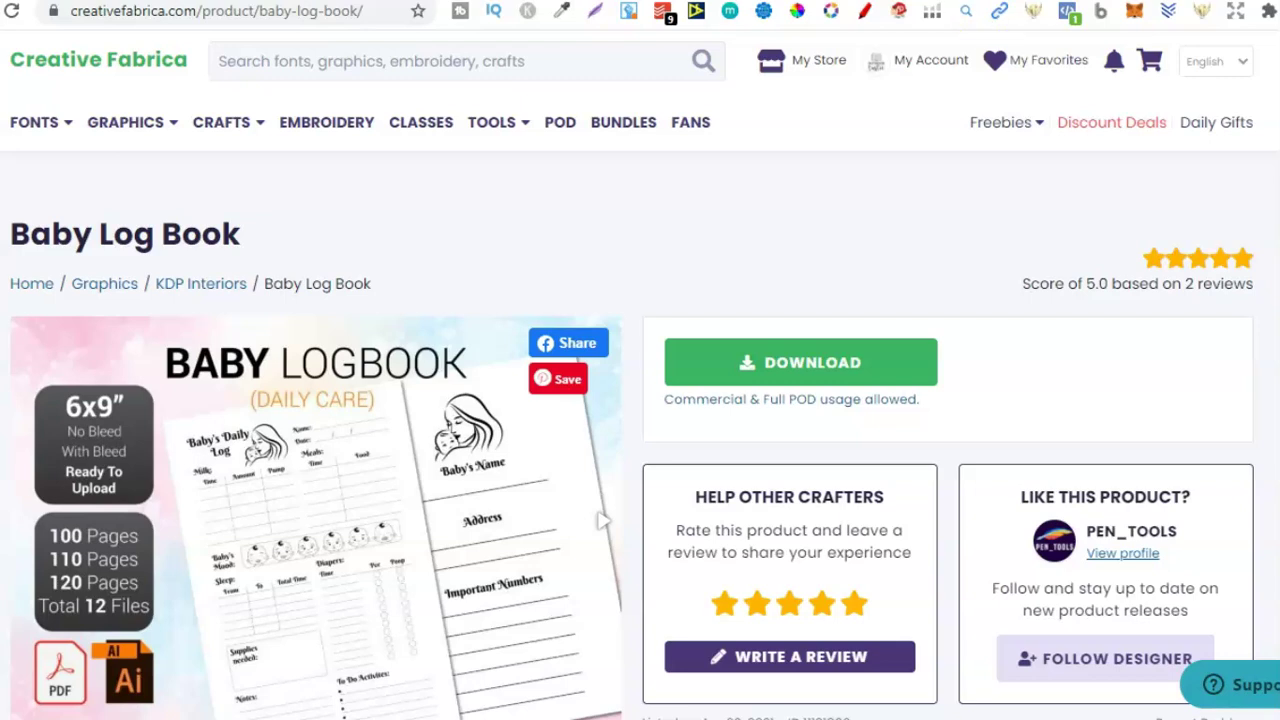
- Open Creative Fabrica's KDP Interiors category and highlight its 16496 results count
scroll(640, 400, down, 1)
mouse_move(118, 45)
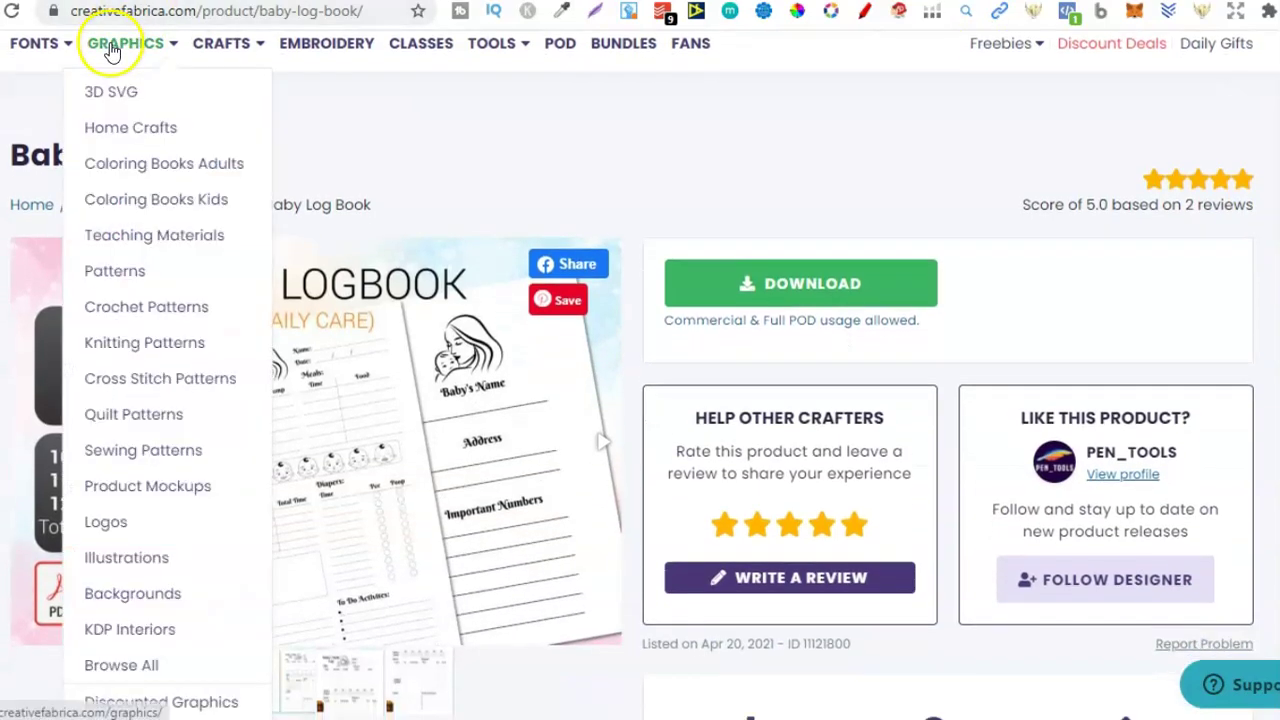
click(139, 640)
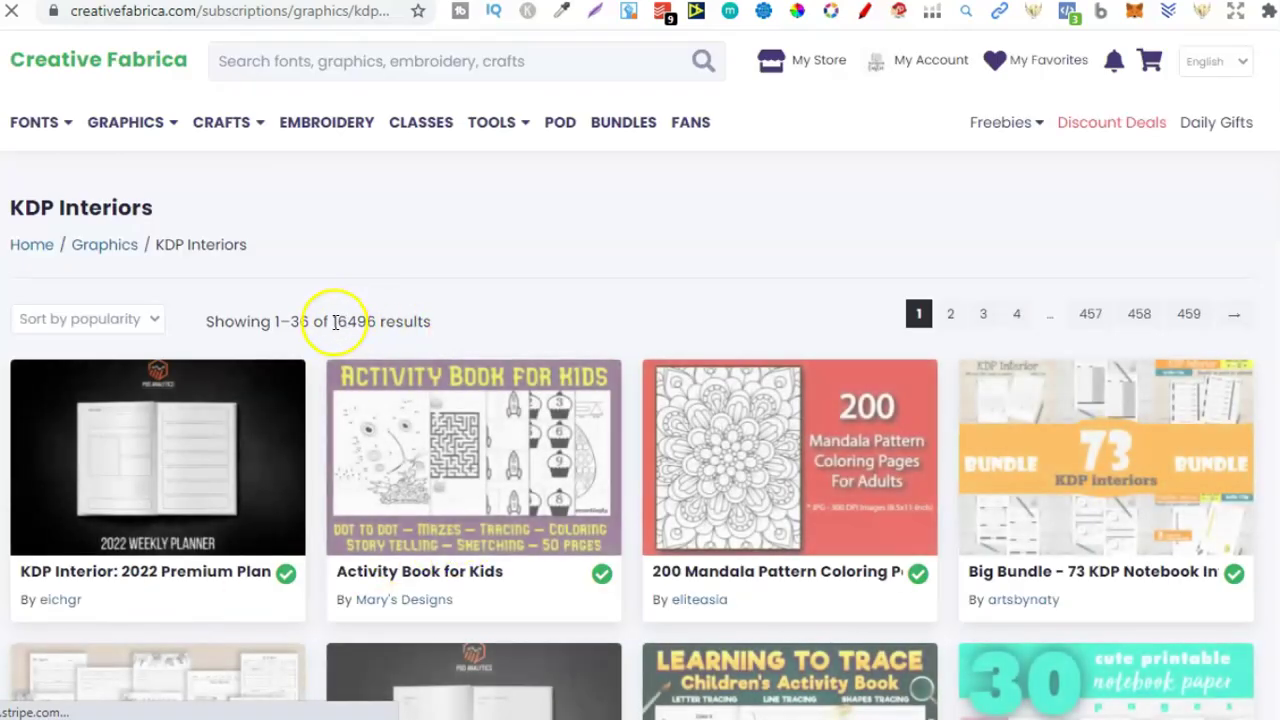
drag(335, 321, 377, 321)
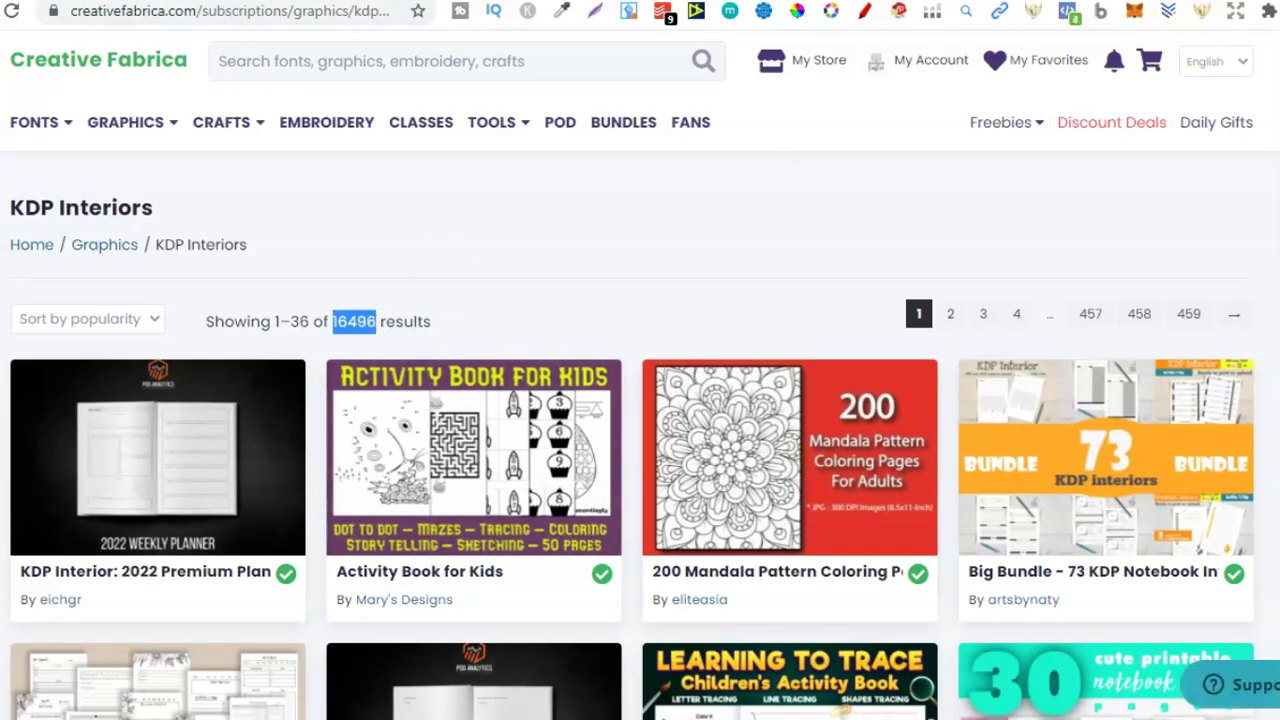
scroll(1270, 515, down, 4)
scroll(1270, 515, down, 10)
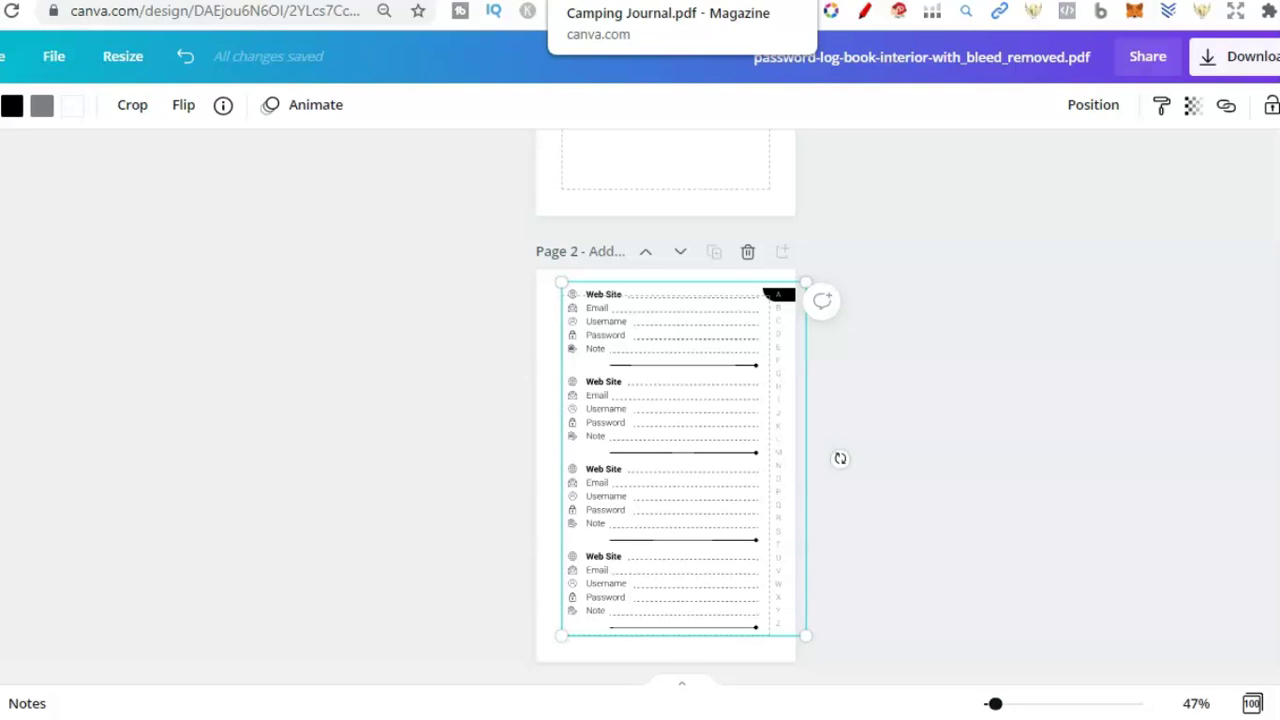
- Switch to the baby logbook design and browse its Baby's Daily Log pages, selecting page 3
click(720, 0)
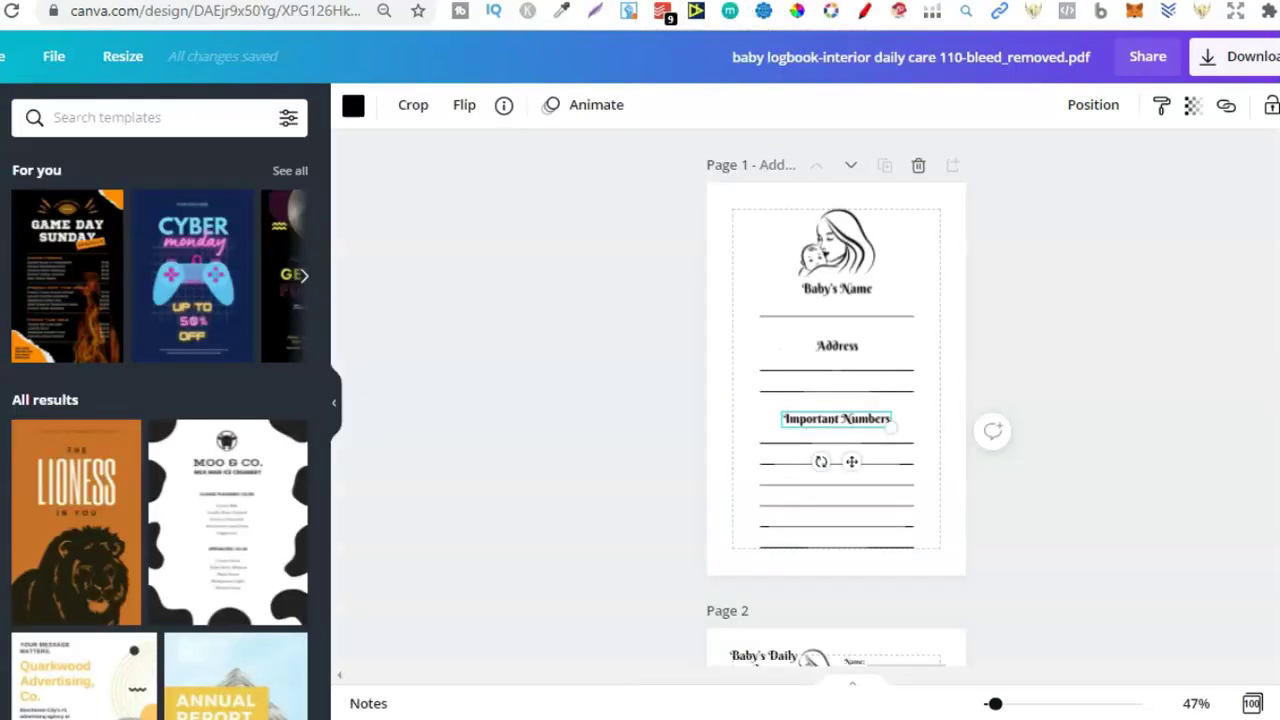
scroll(836, 400, down, 7)
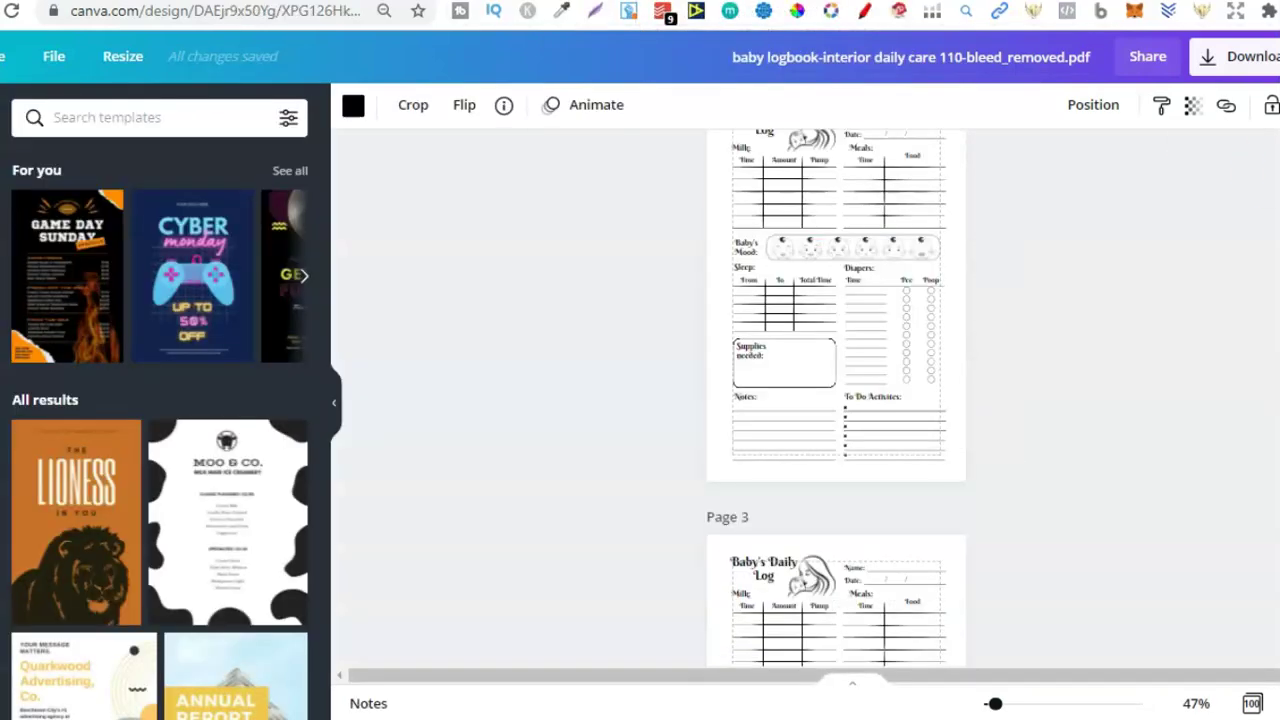
click(848, 372)
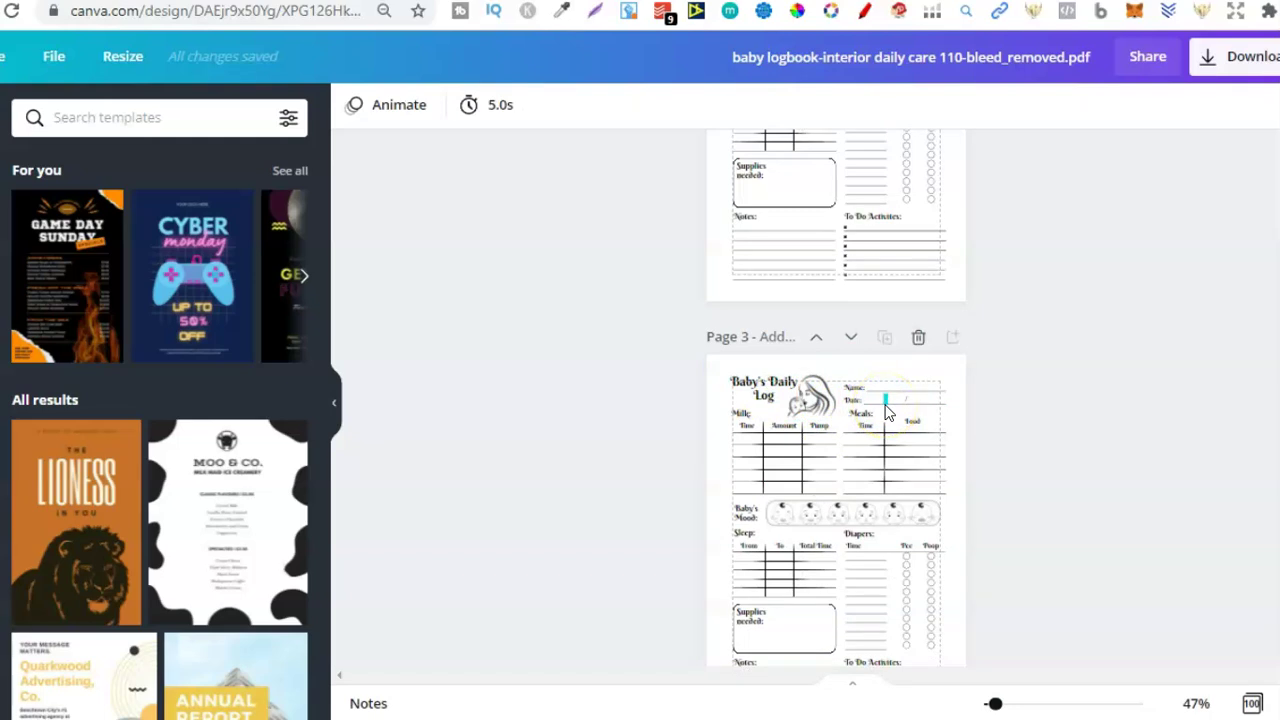
click(1043, 400)
scroll(836, 400, down, 7)
scroll(836, 400, up, 8)
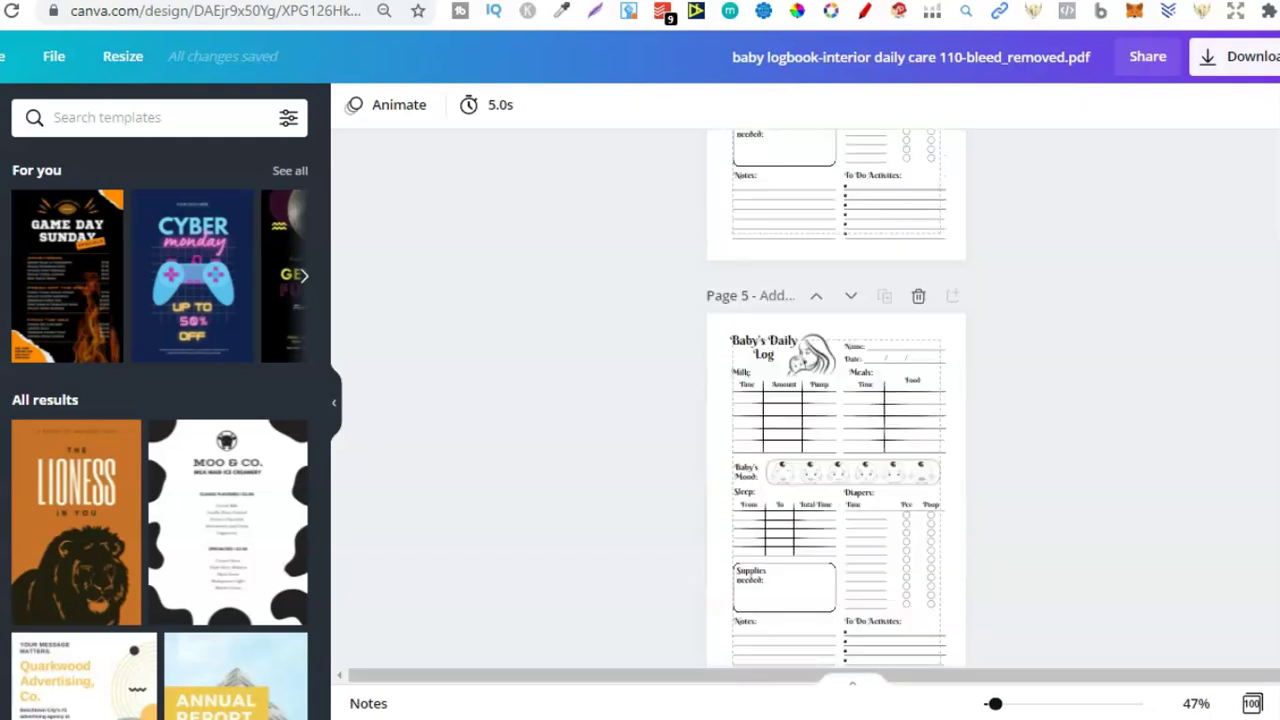
scroll(836, 400, up, 5)
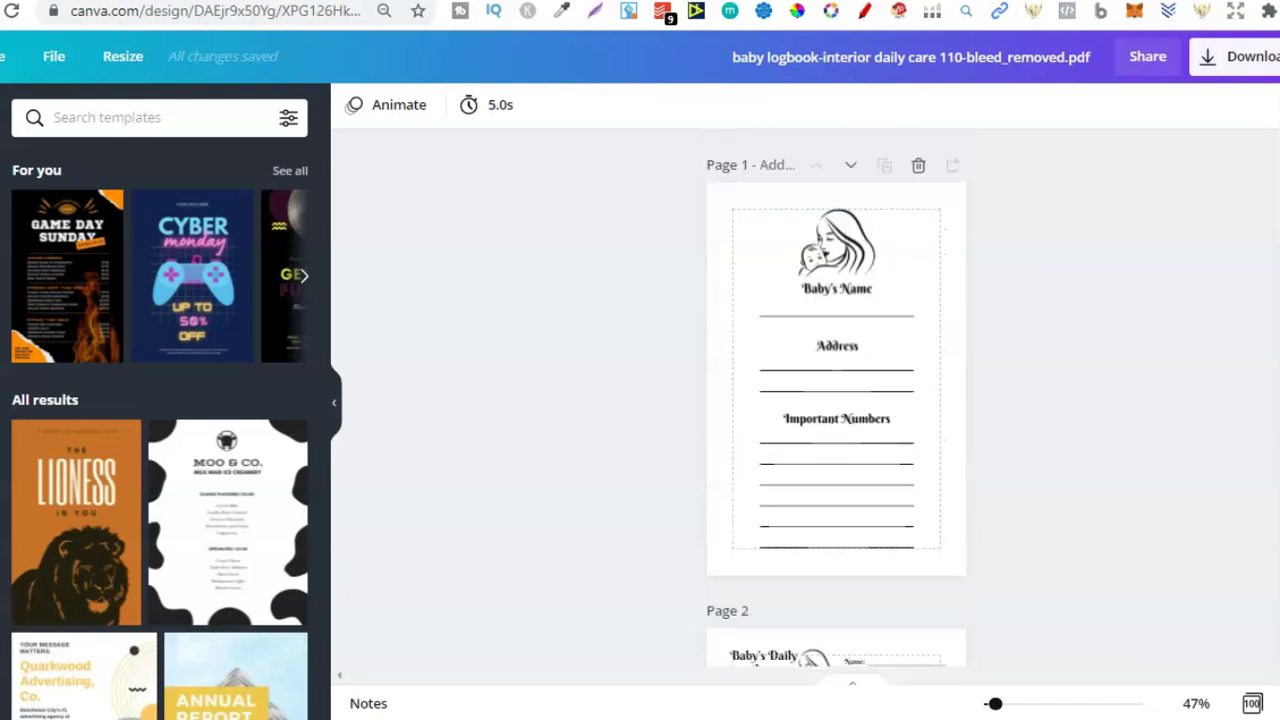